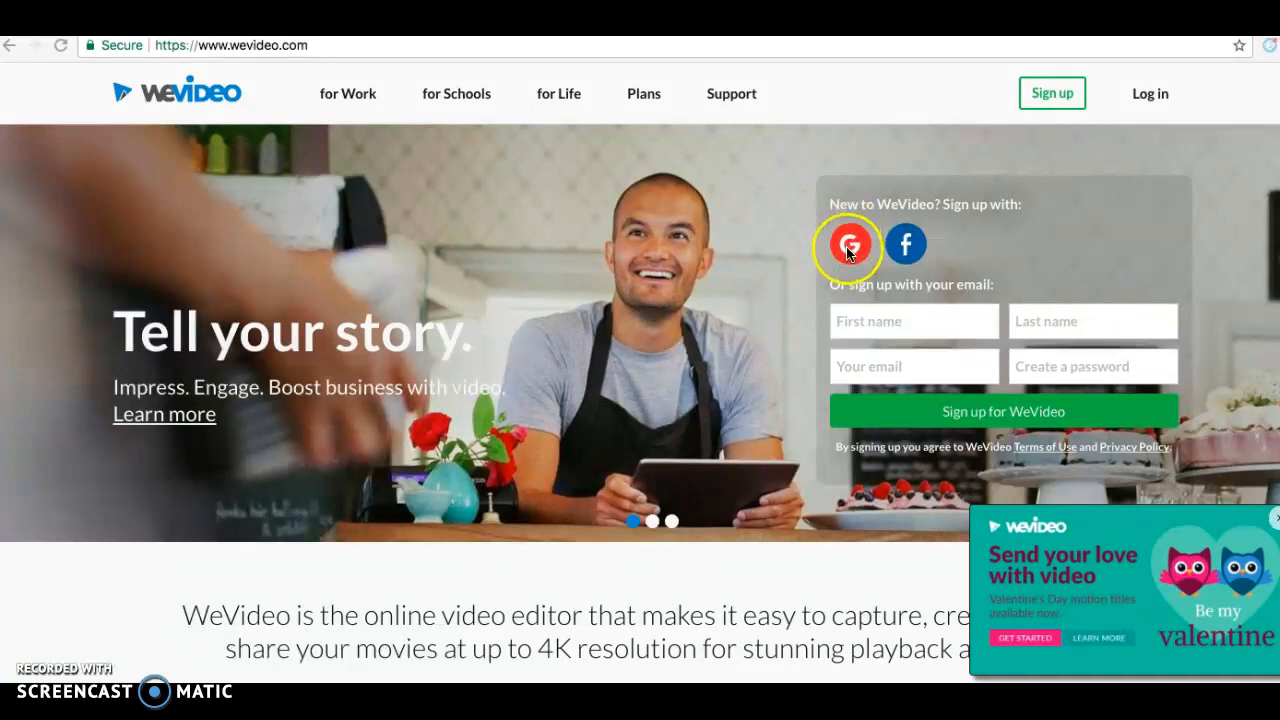
Sign in to WeVideo with the school Google account and create a new video edit.
click(848, 247)
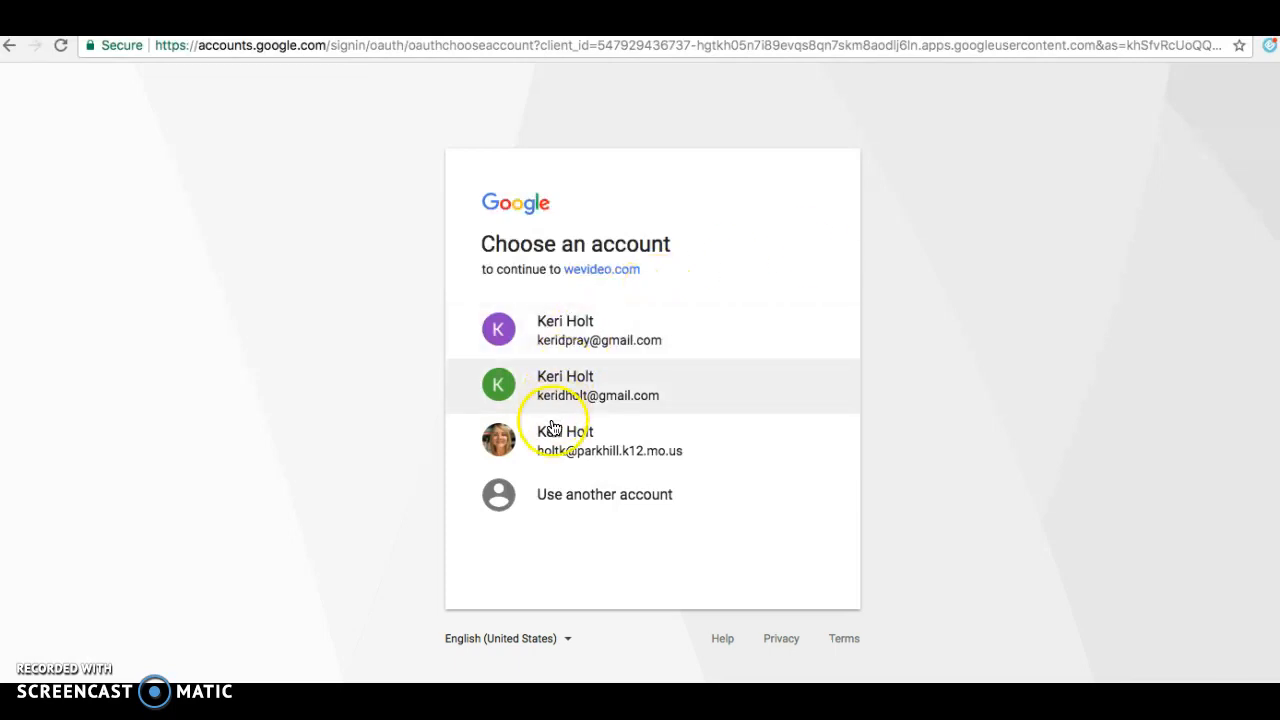
click(551, 450)
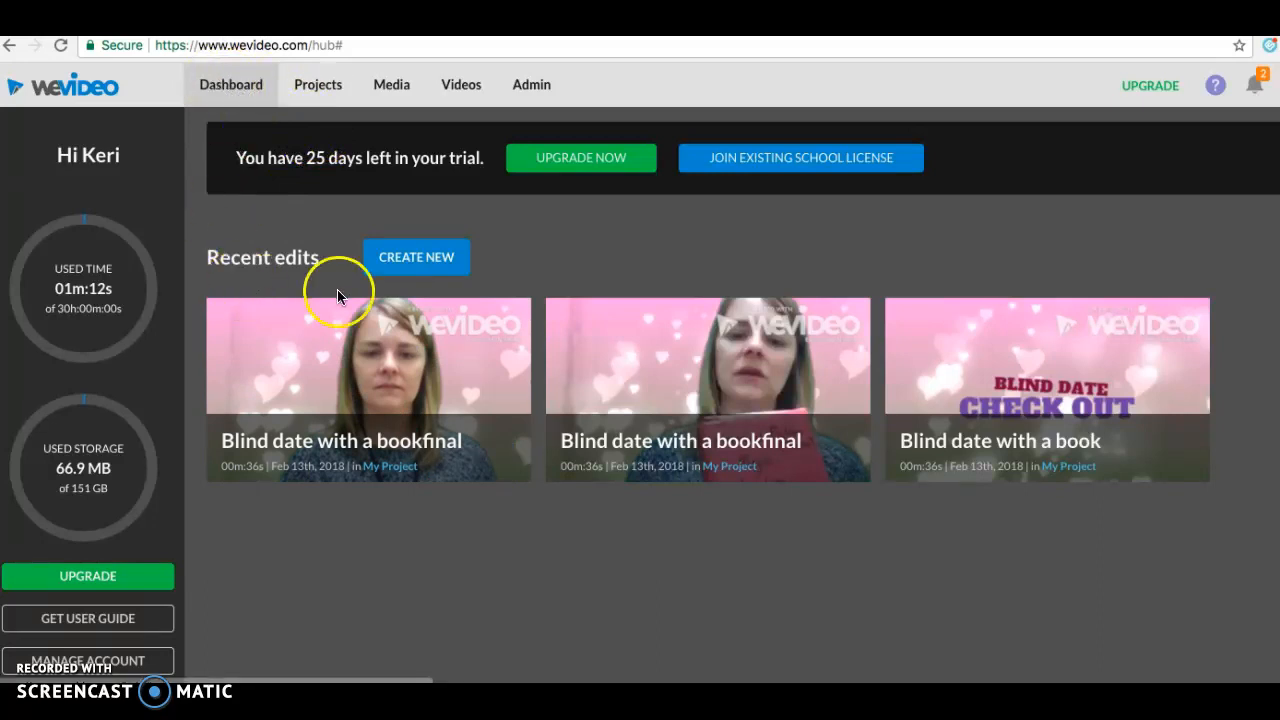
click(409, 272)
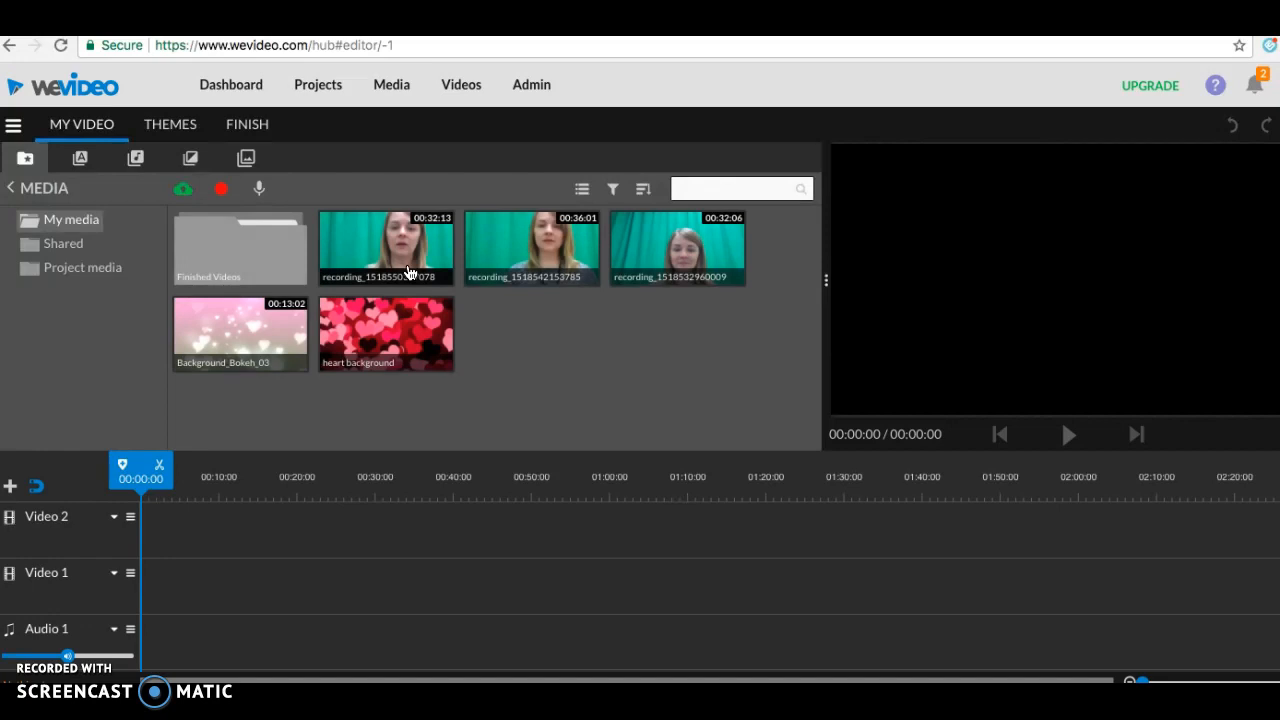
click(458, 371)
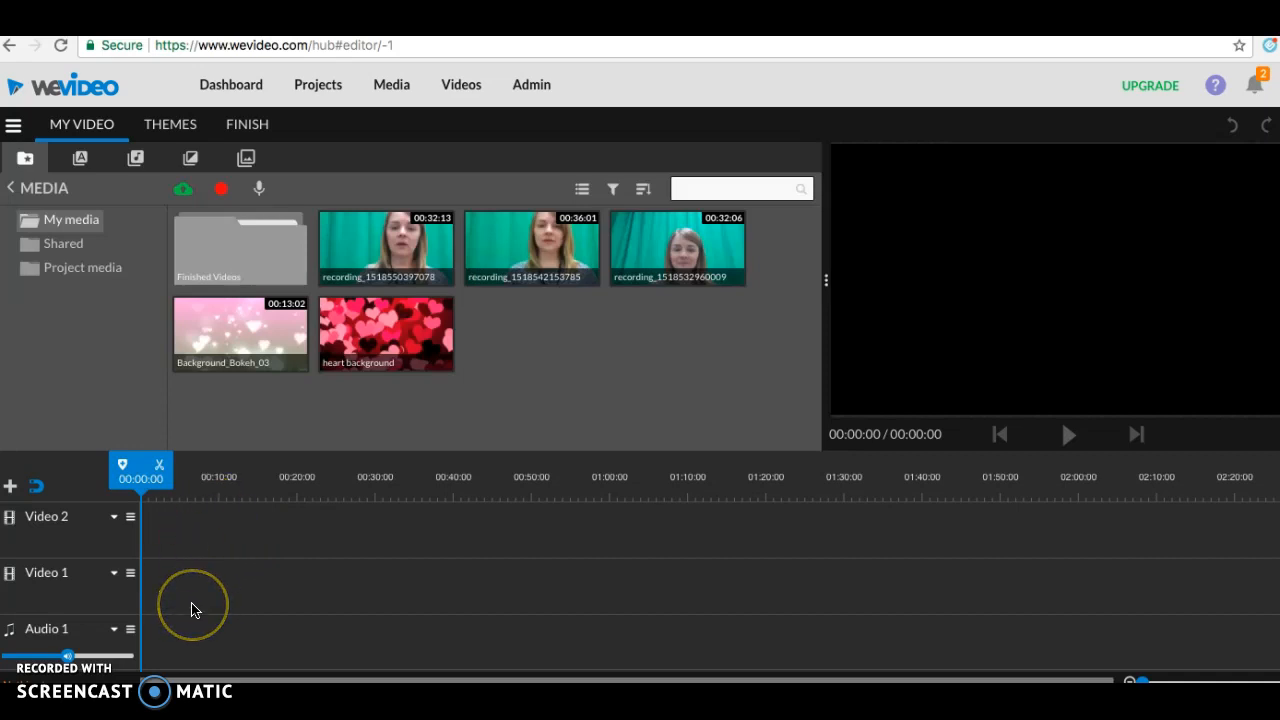
Look at the options for importing media, then close them without adding a file.
click(184, 191)
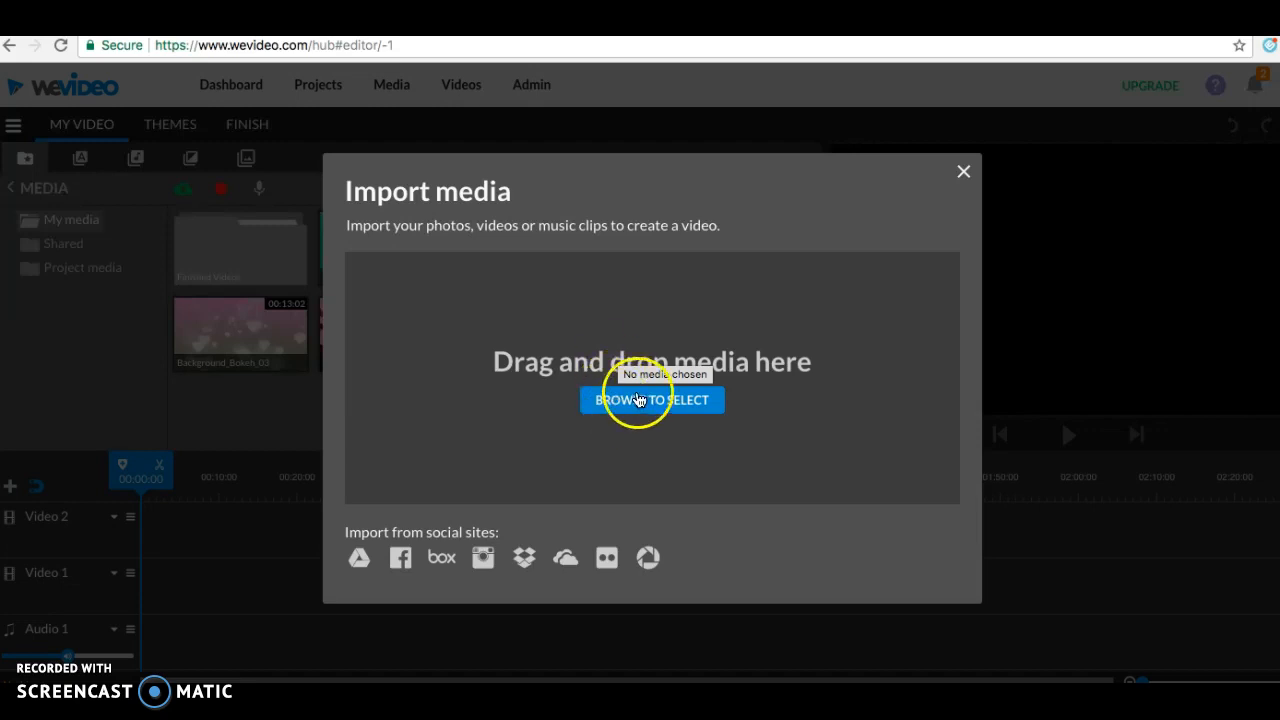
click(963, 172)
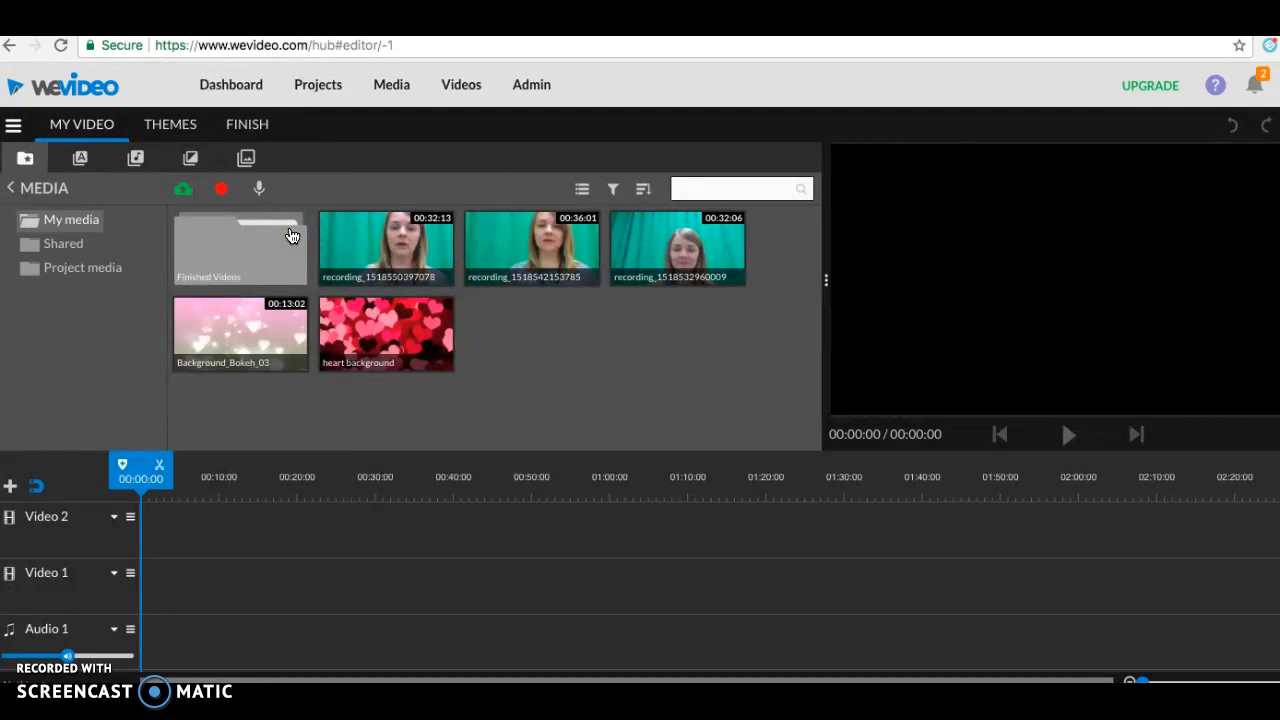
Choose webcam recording, install the Video Recorder for WeVideo extension in Chrome, and dismiss the installation prompt.
click(220, 199)
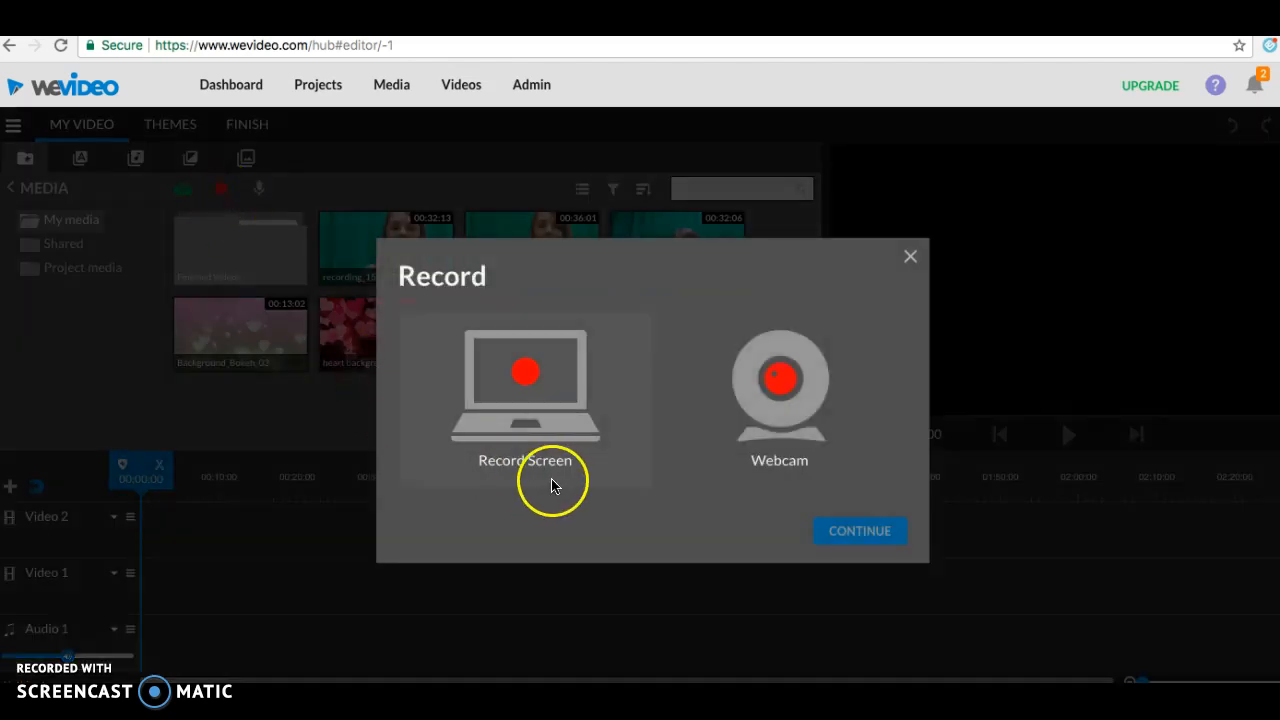
click(787, 390)
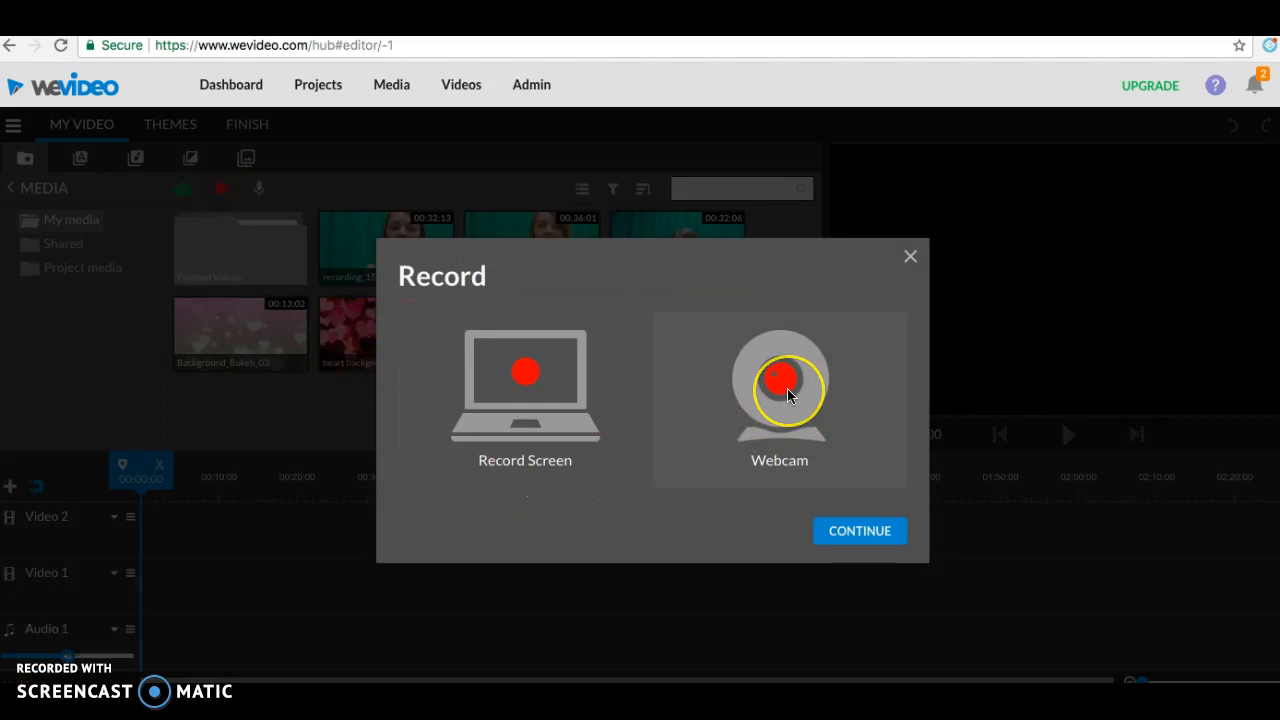
click(864, 535)
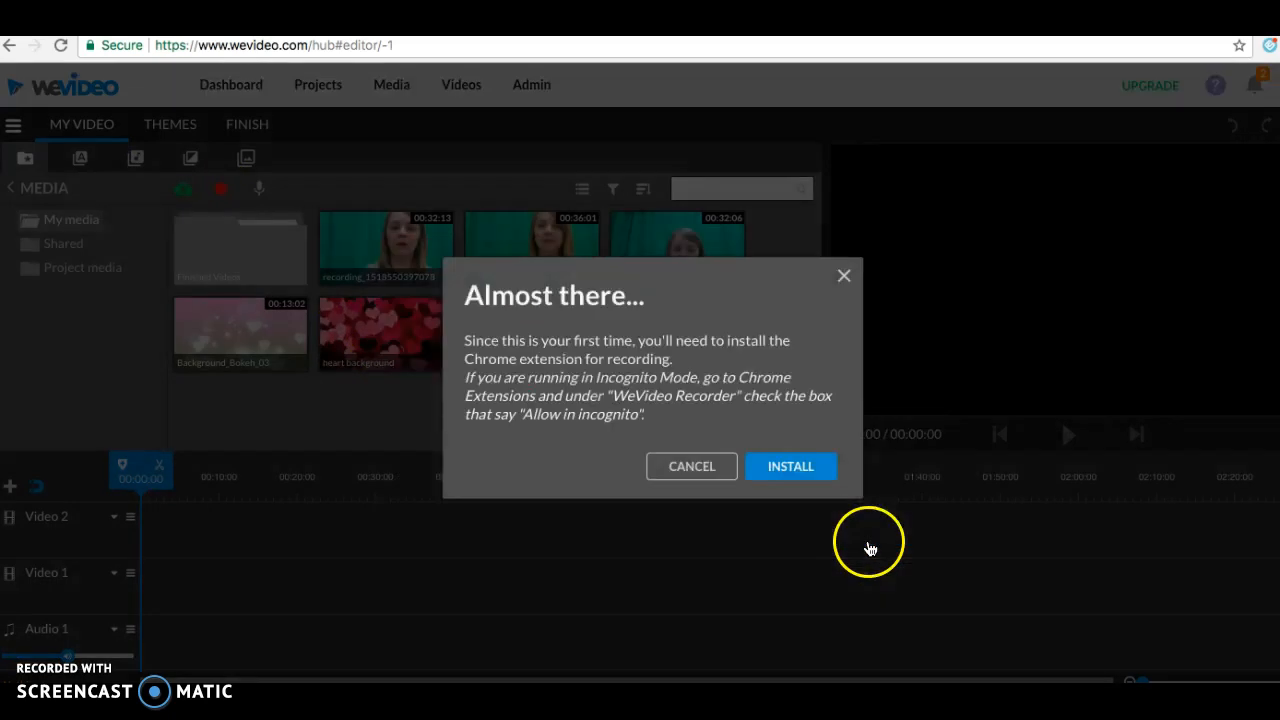
click(808, 477)
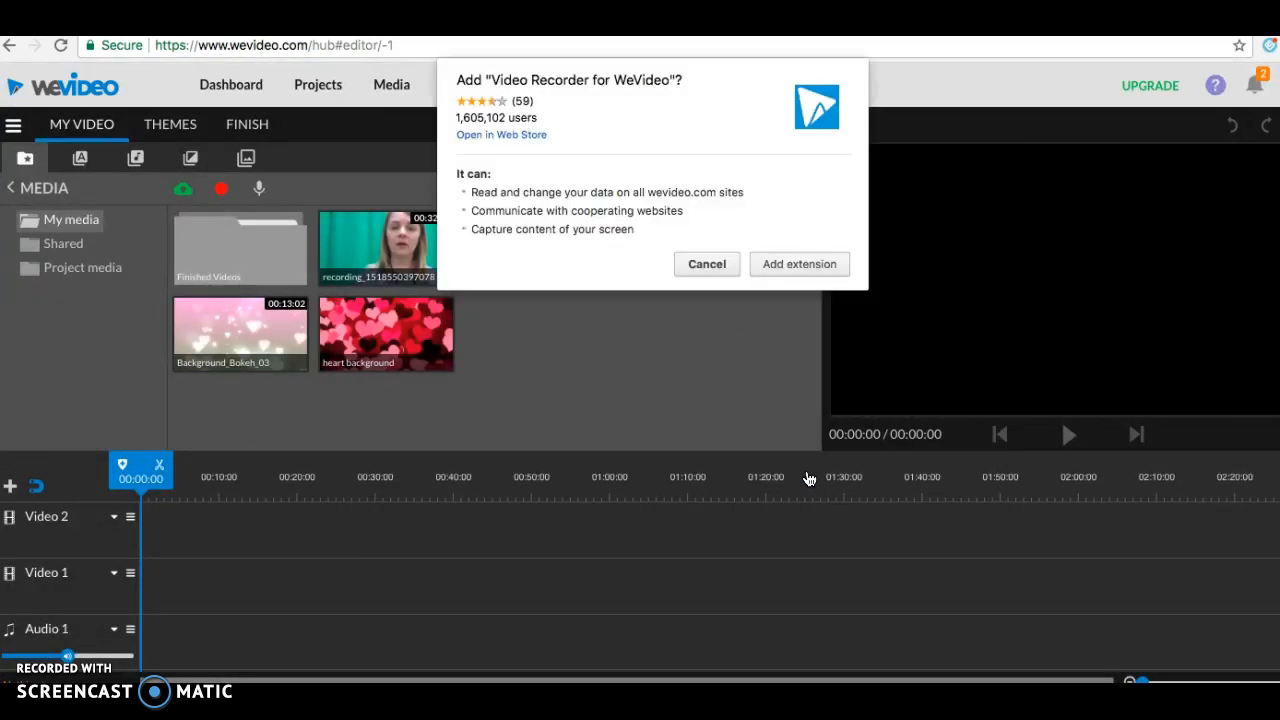
click(794, 264)
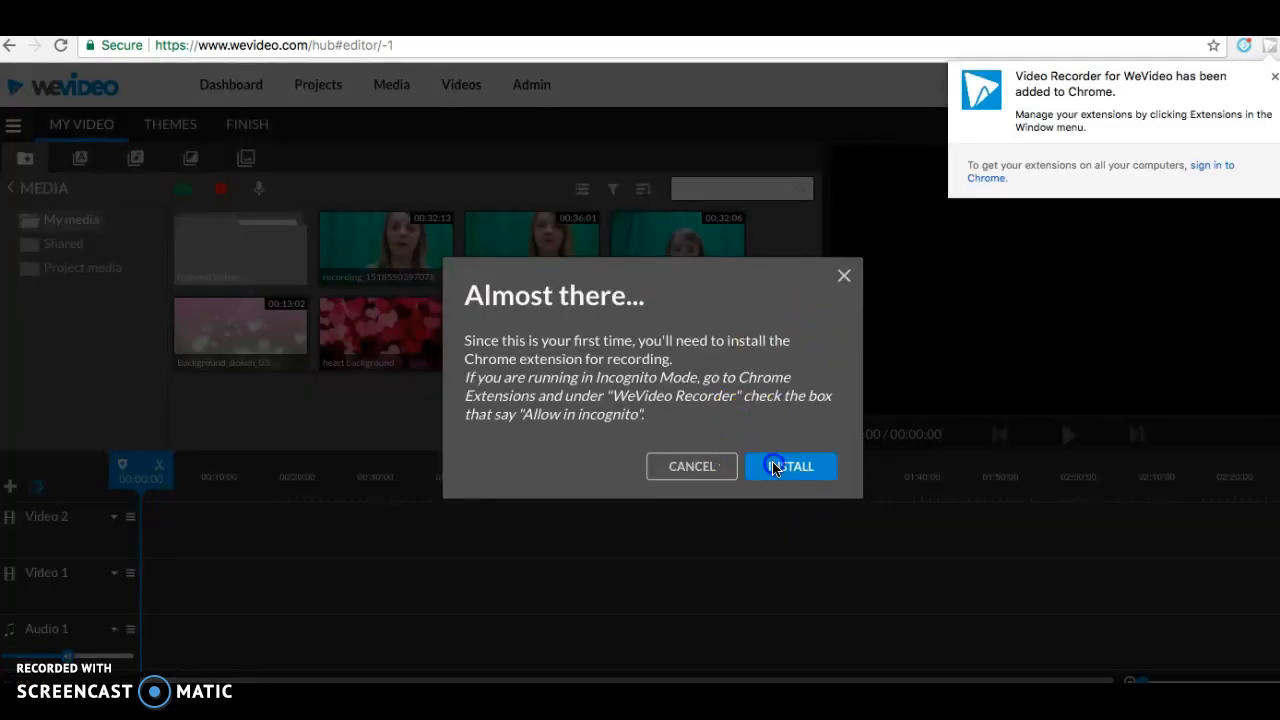
click(775, 467)
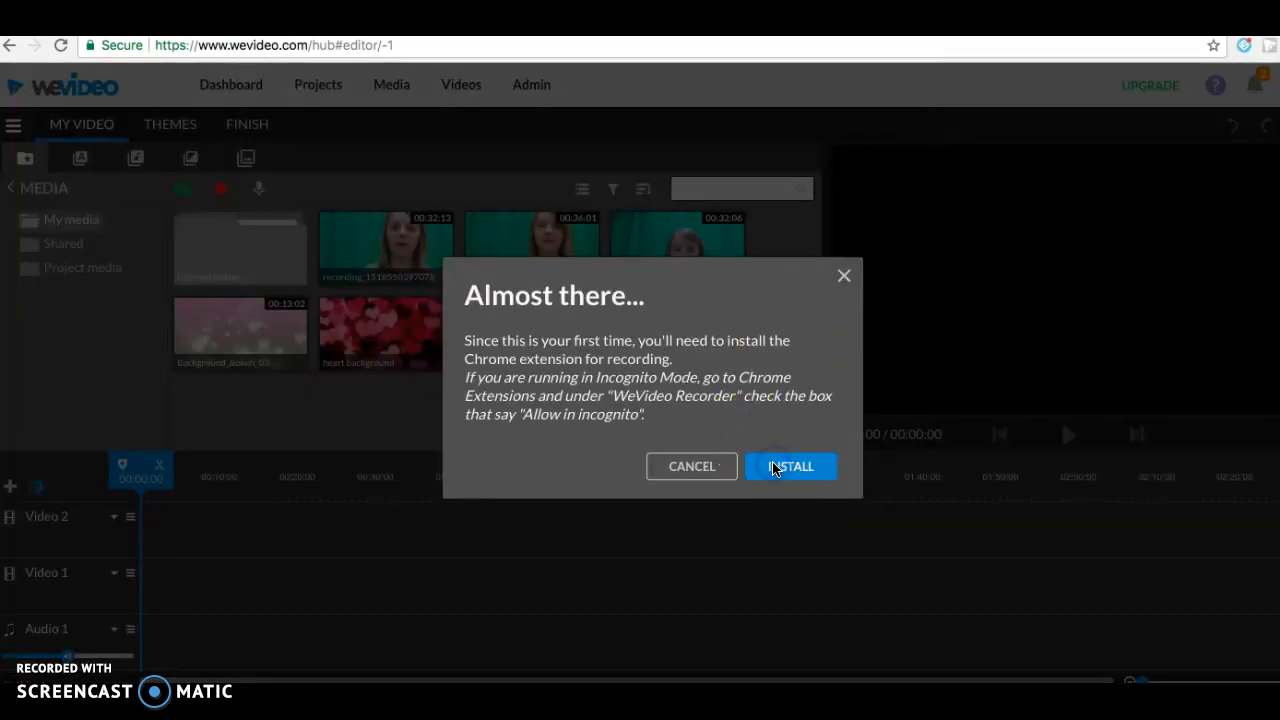
click(844, 277)
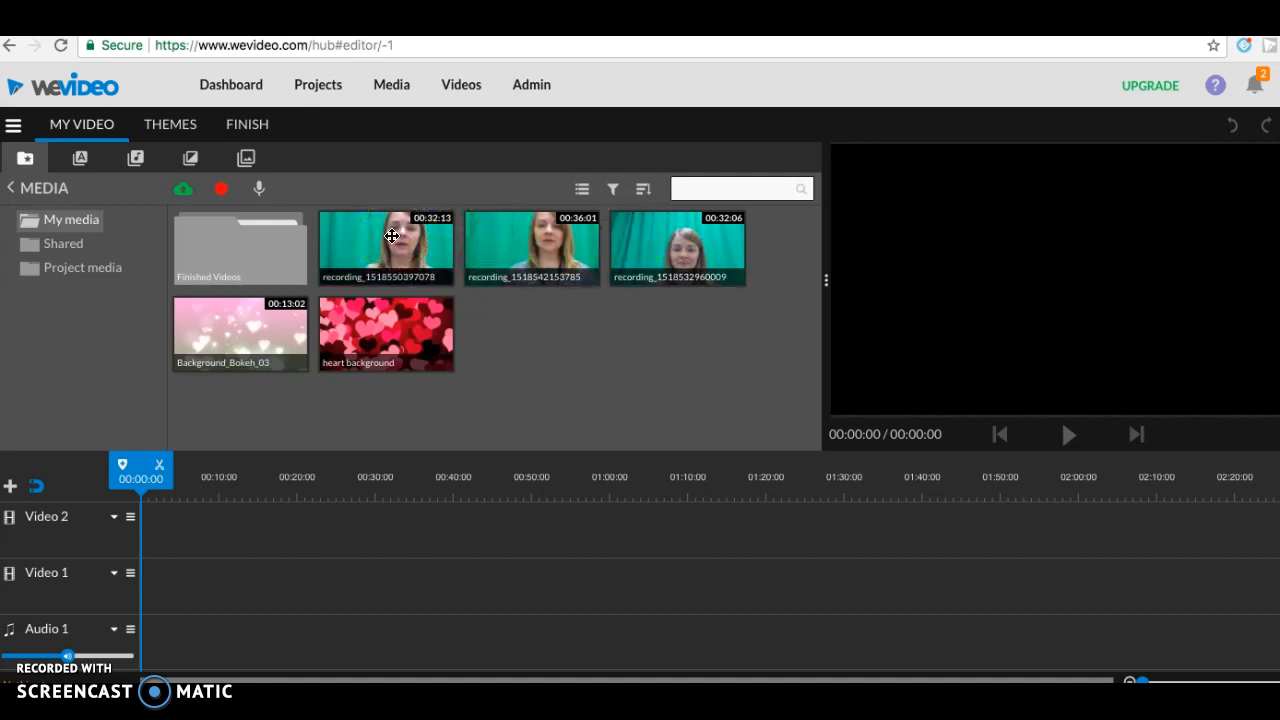
drag(391, 235, 152, 535)
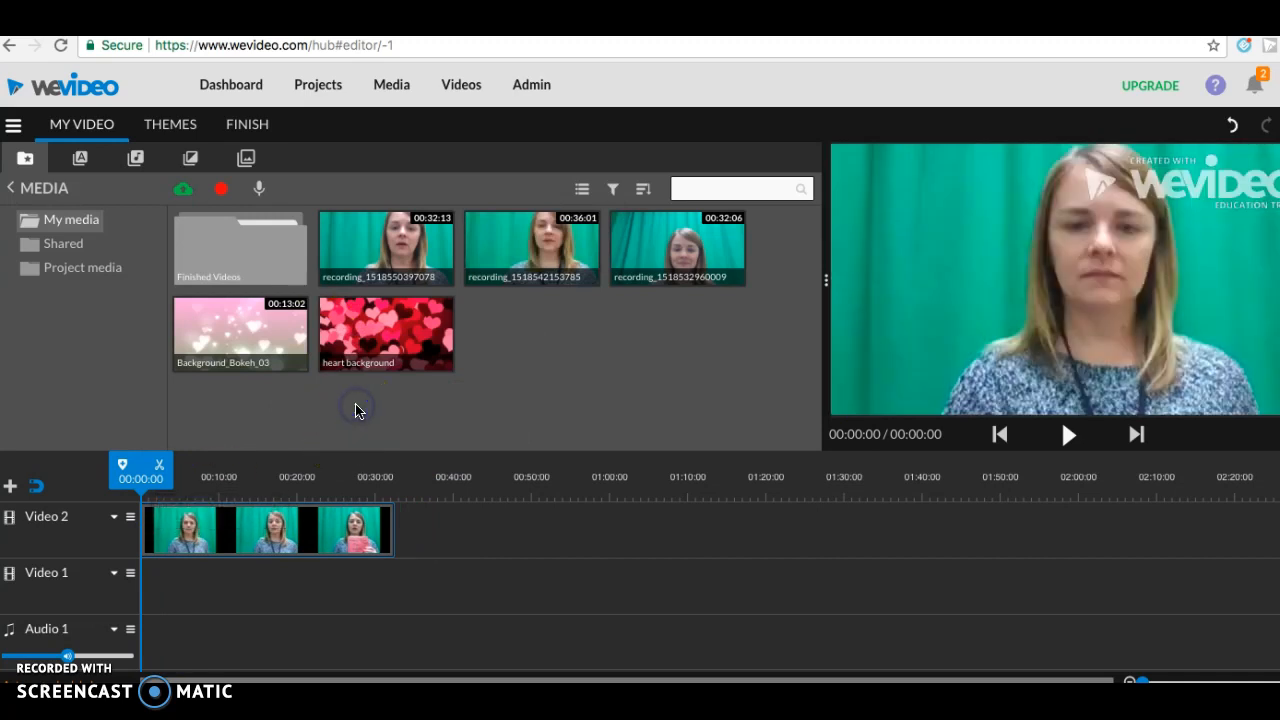
drag(265, 348, 244, 325)
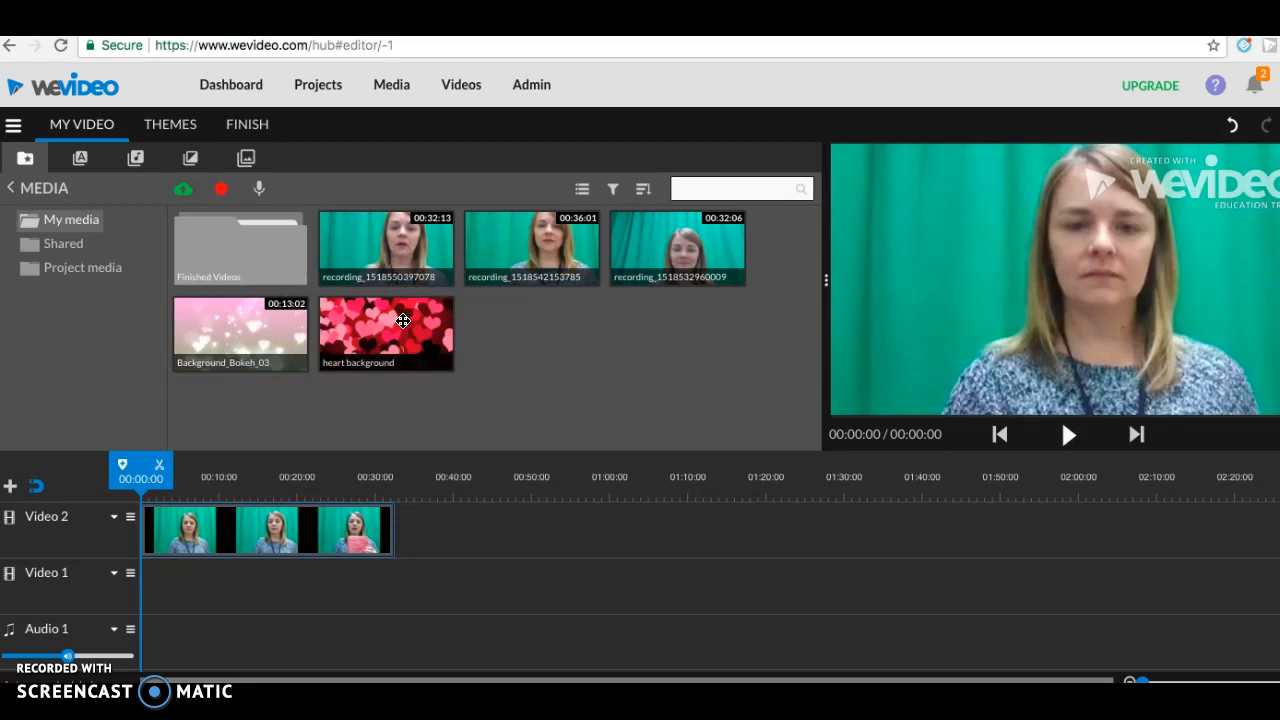
drag(220, 334, 150, 589)
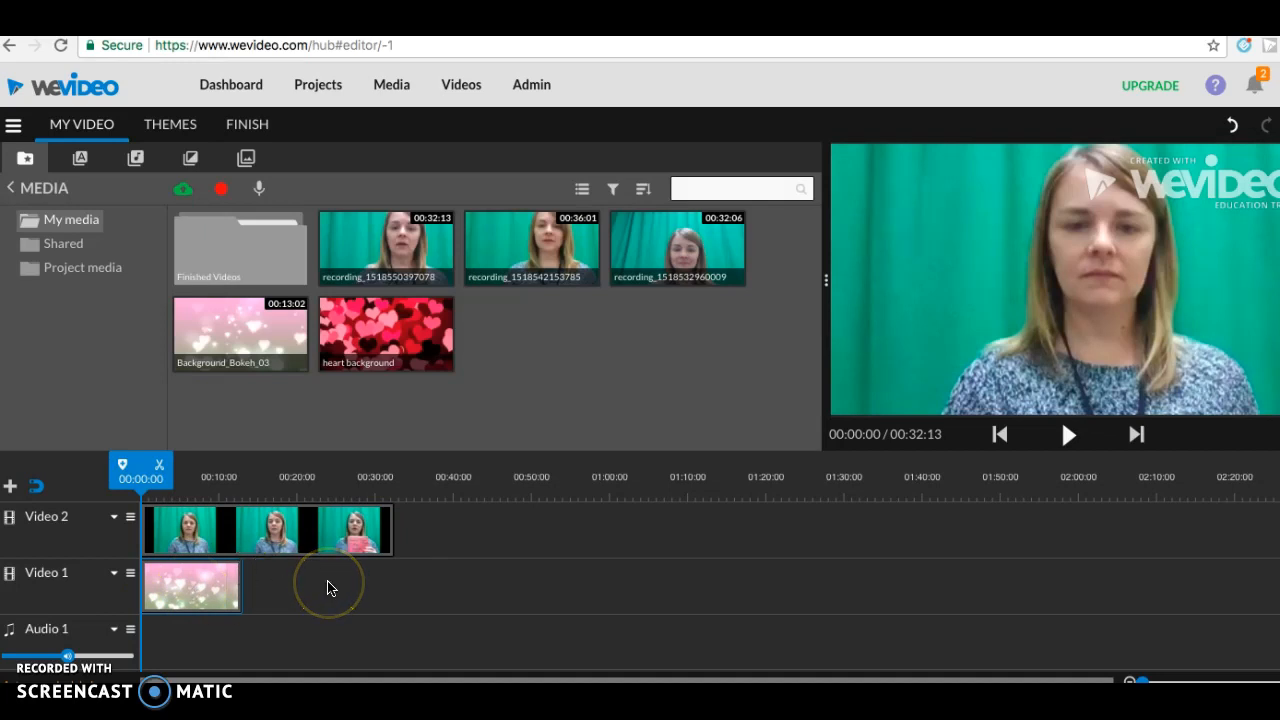
drag(210, 583, 171, 580)
Insert the heart background image at the start of the Video 1 track, pushing the bokeh clip along.
drag(363, 344, 152, 582)
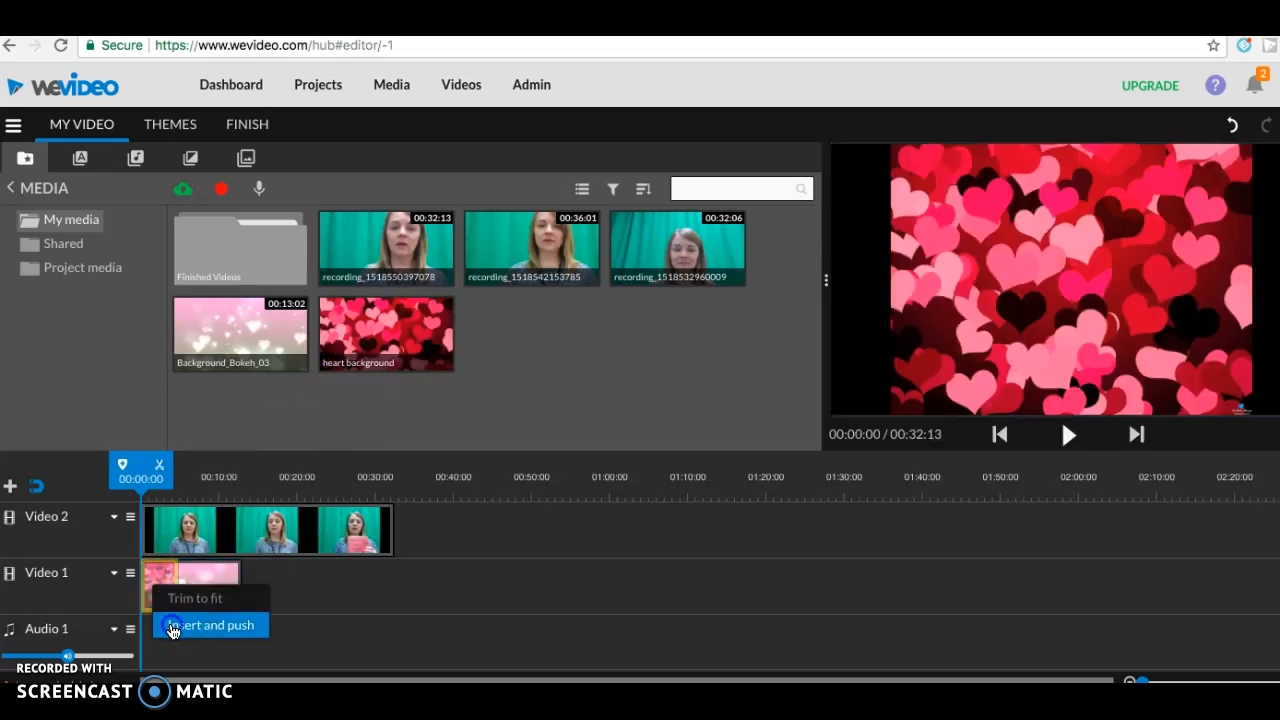
click(172, 626)
click(221, 589)
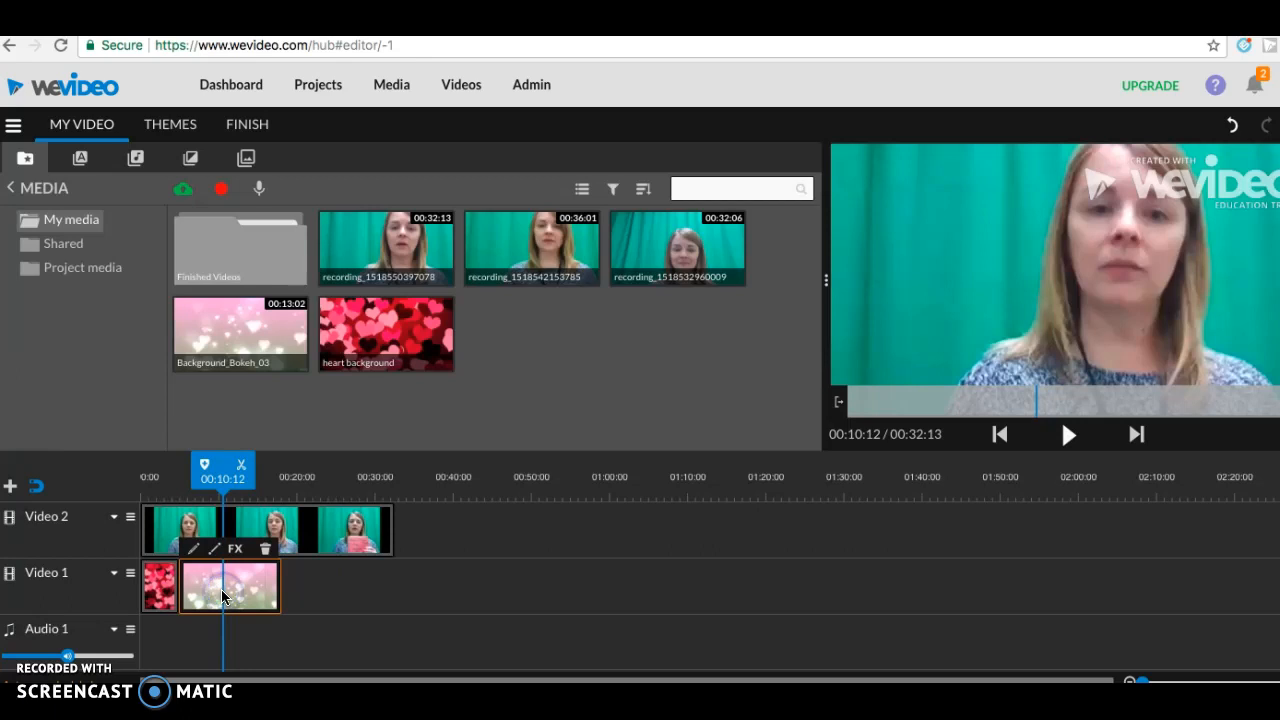
Delete the heart background clip from the Video 1 track and move the bokeh clip back to the start.
click(155, 601)
mouse_move(155, 601)
mouse_down()
mouse_move(163, 543)
mouse_move(186, 528)
mouse_move(152, 590)
mouse_up()
click(158, 586)
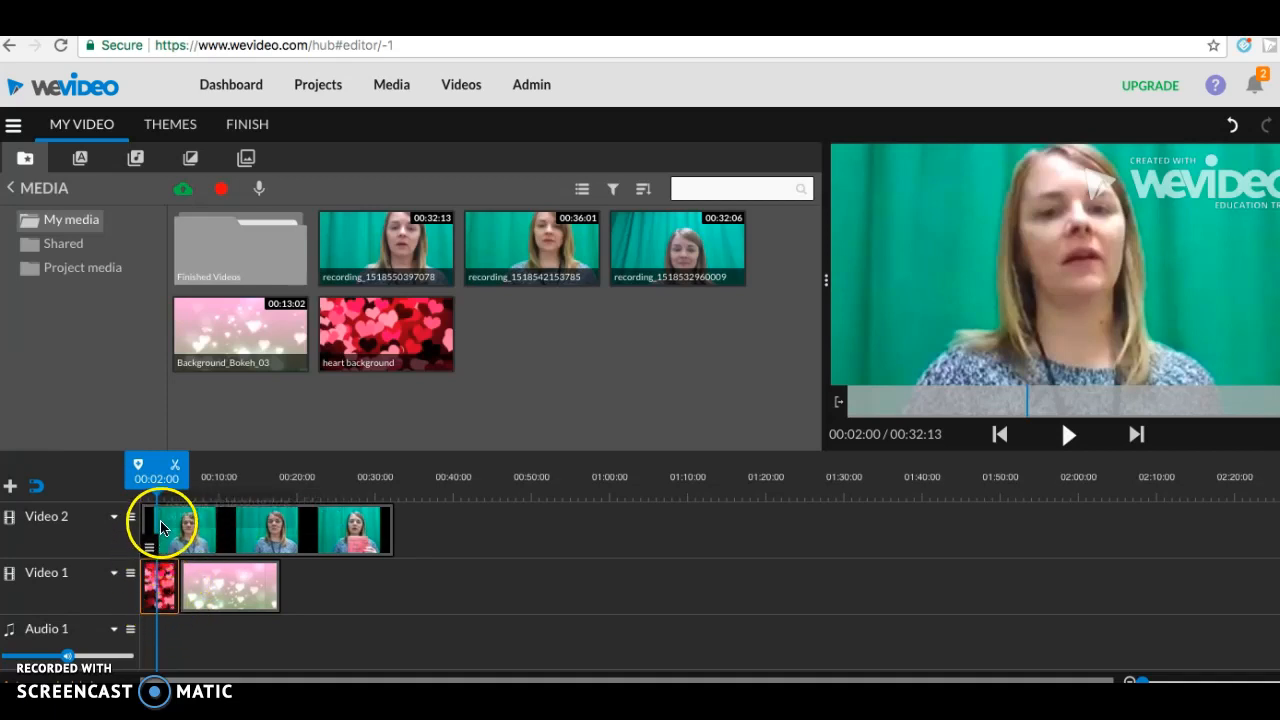
mouse_move(155, 547)
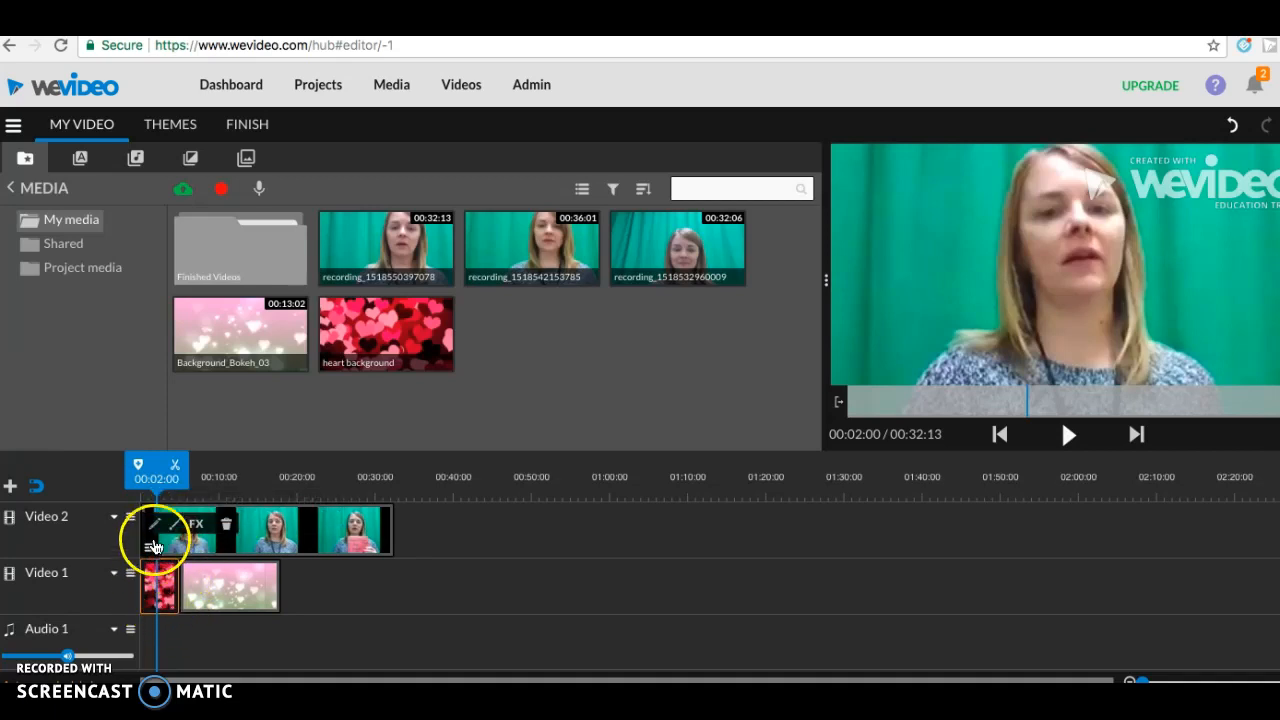
click(225, 524)
drag(206, 584, 166, 583)
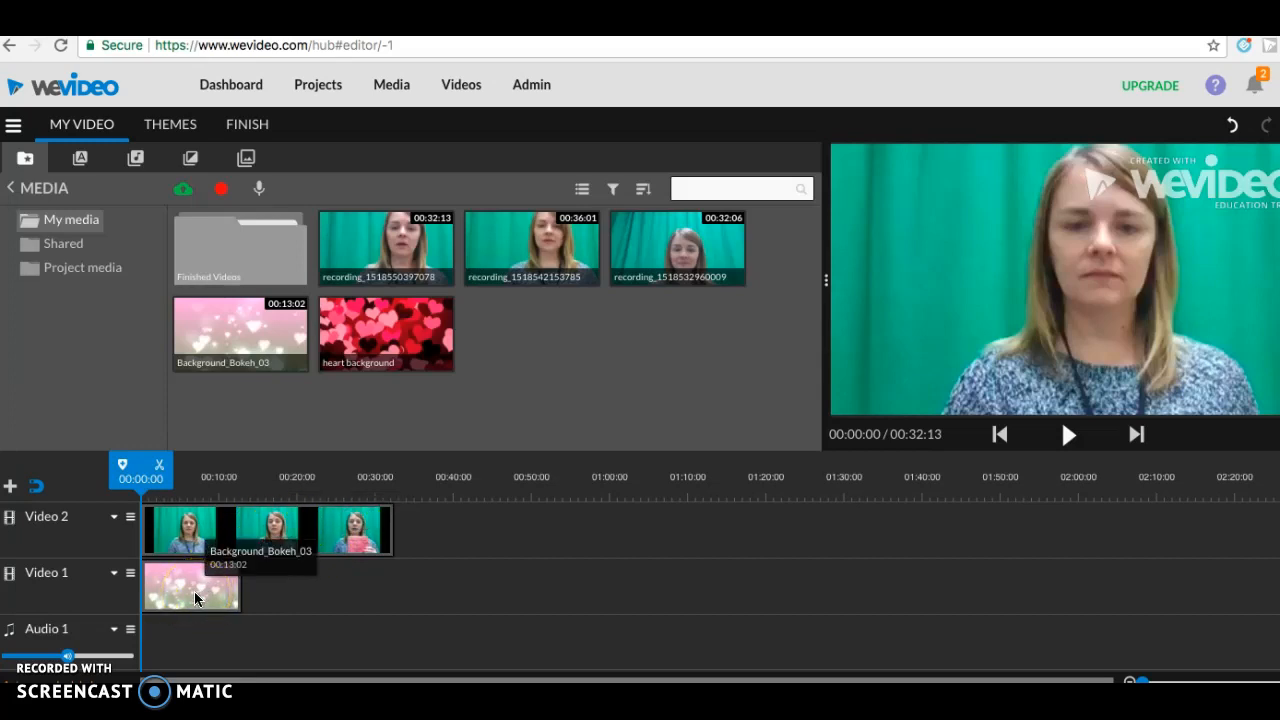
Add two more copies of Background_Bokeh_03 end to end after the first one on the Video 1 track.
drag(223, 368, 263, 566)
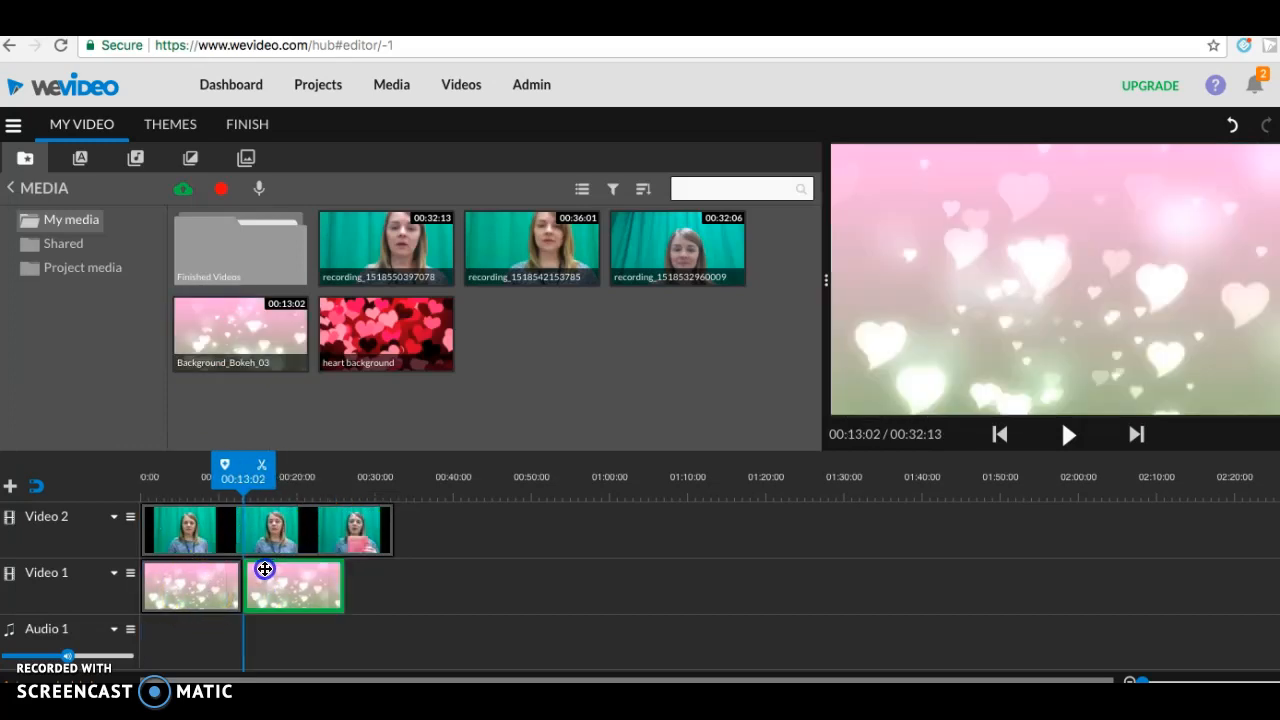
click(248, 339)
drag(248, 339, 477, 591)
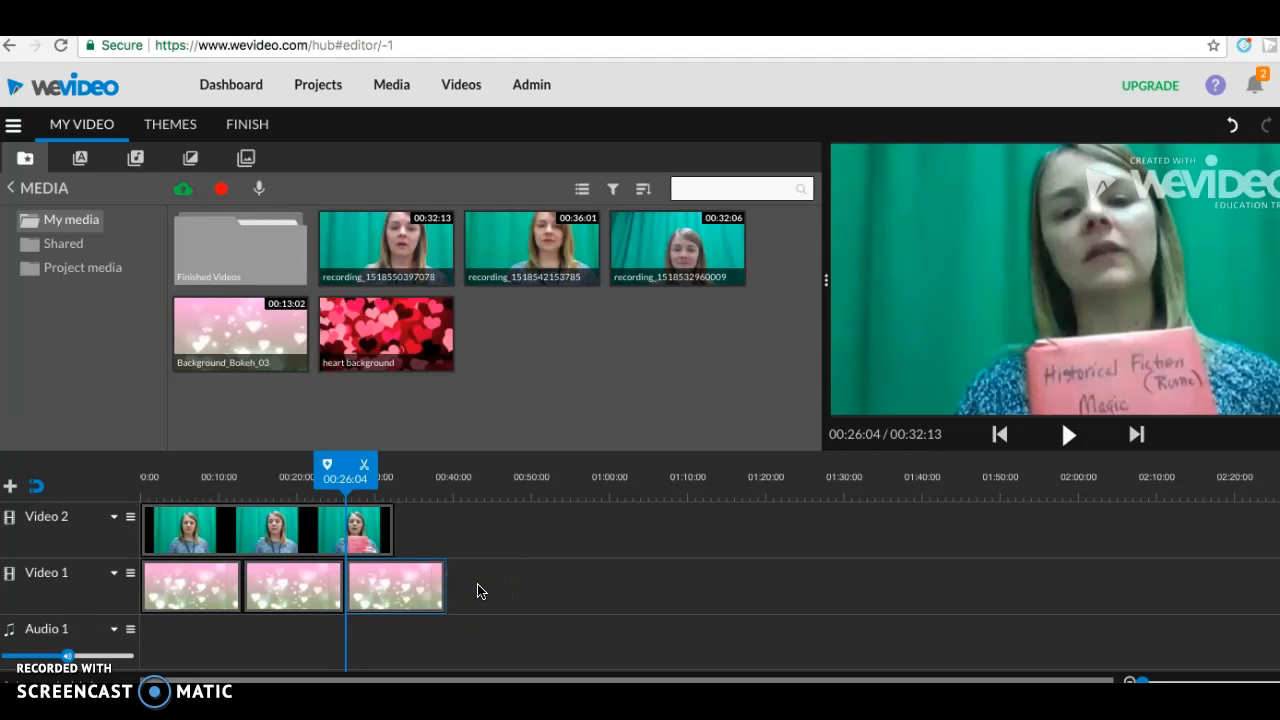
click(456, 524)
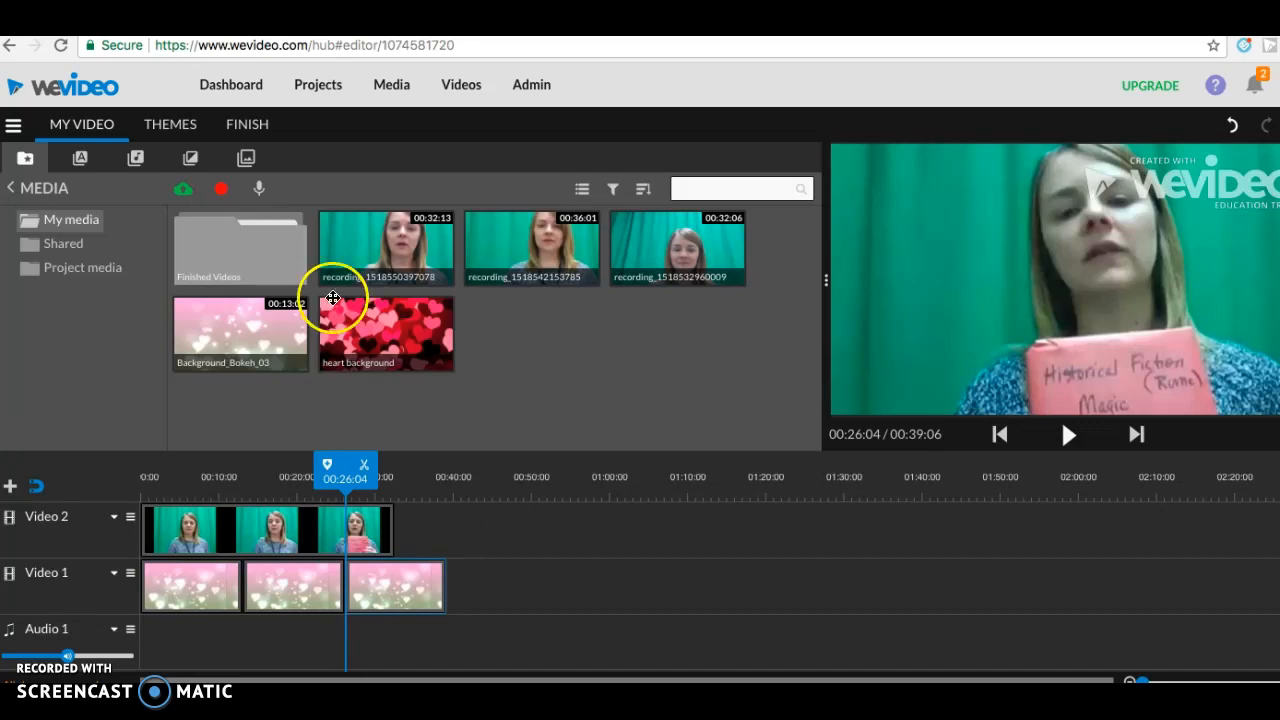
Add the Blink - Title motion text directly after the recording on the Video 2 track.
click(82, 160)
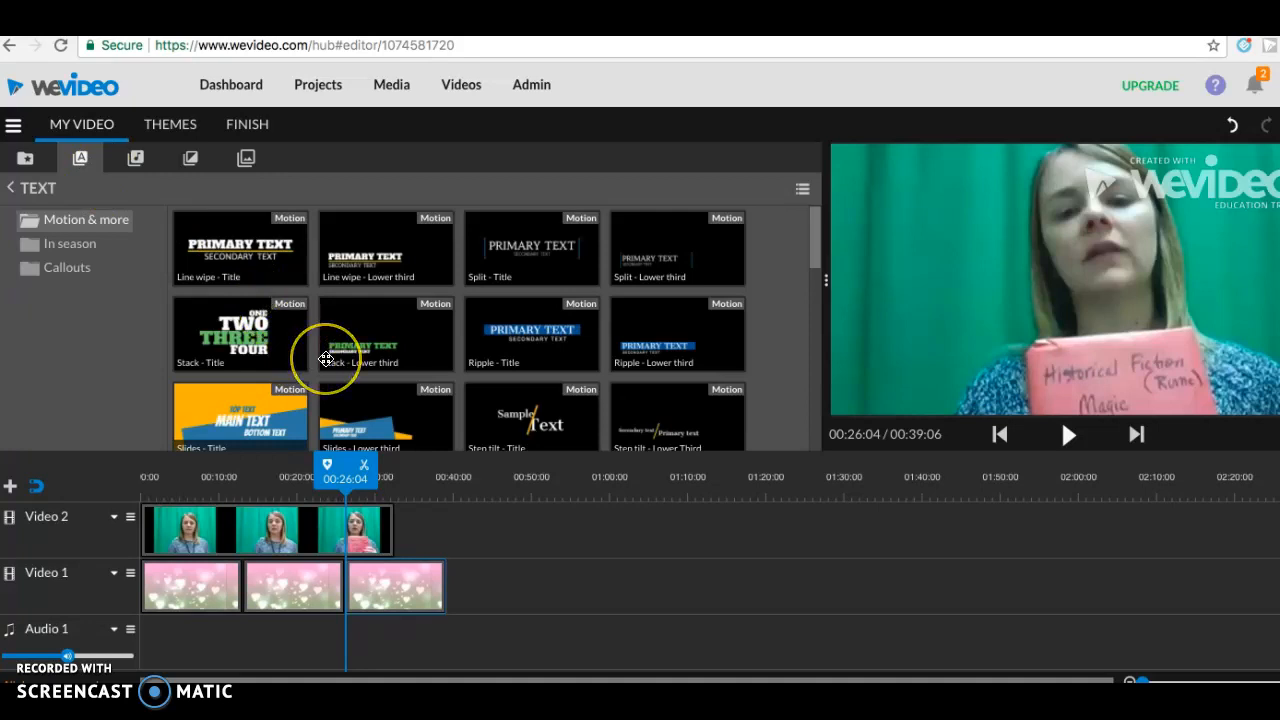
scroll(318, 356, down, 2)
scroll(325, 358, down, 10)
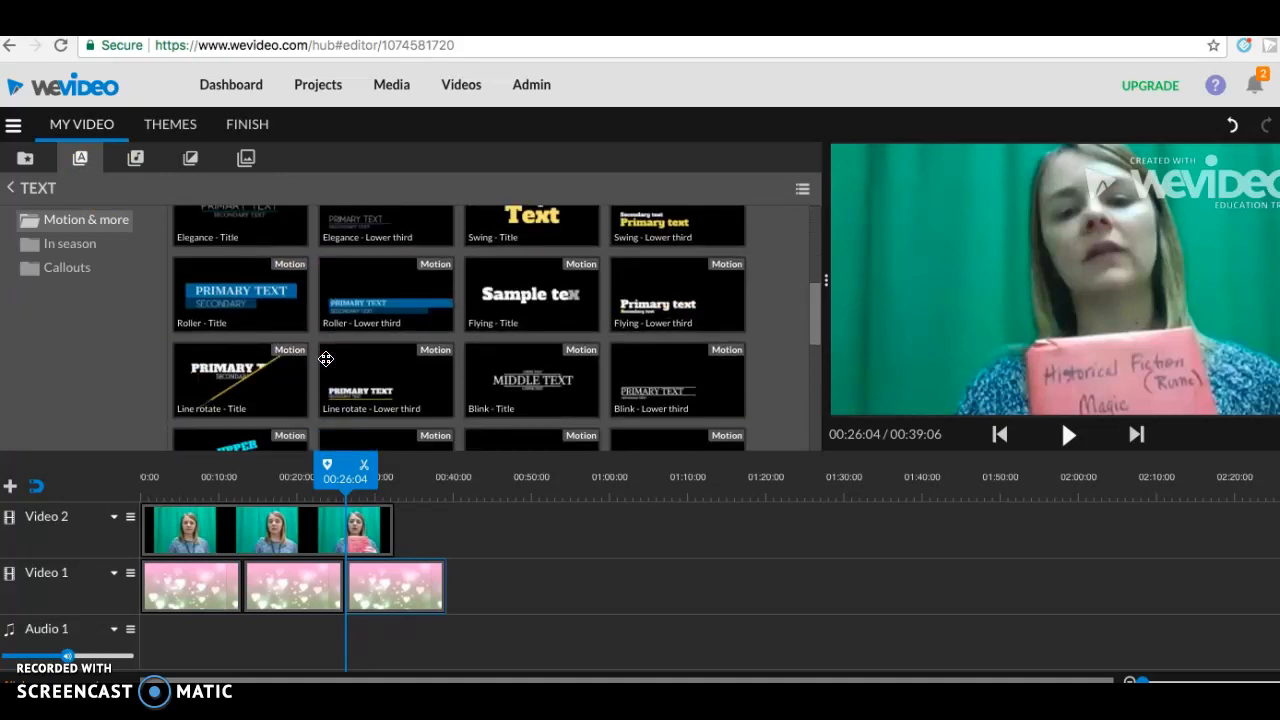
scroll(325, 358, down, 5)
scroll(325, 358, up, 3)
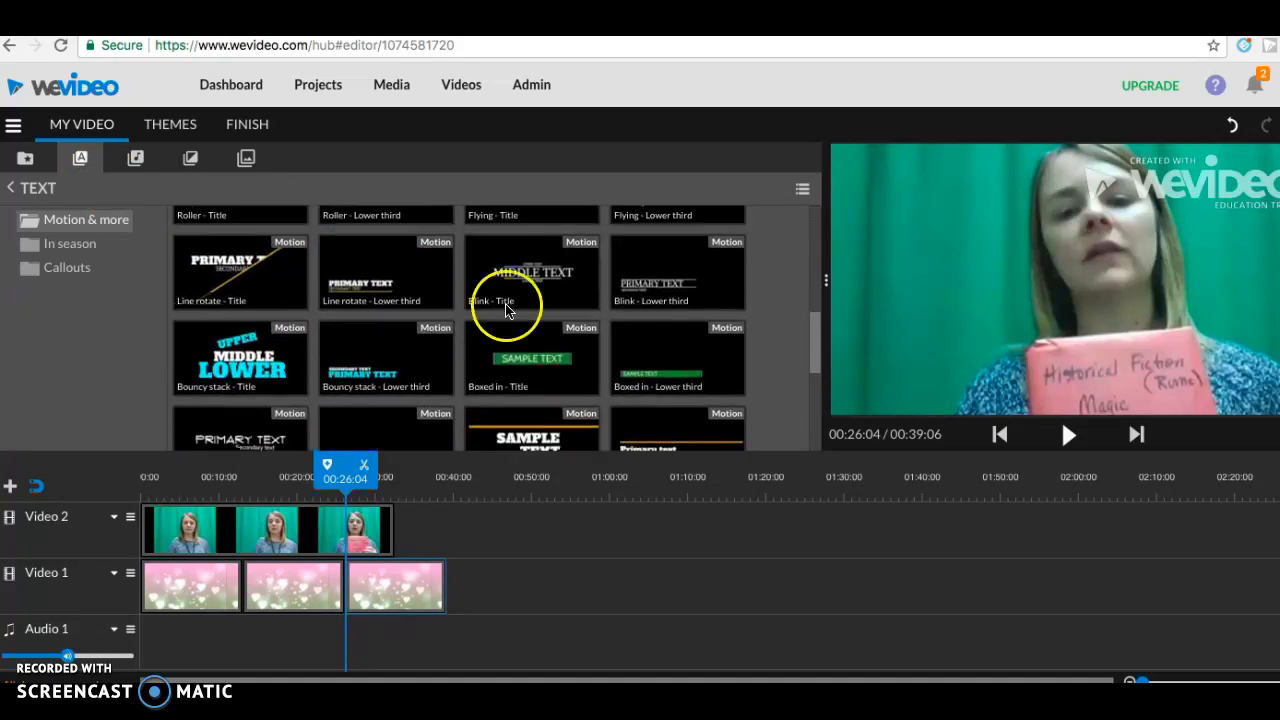
drag(544, 277, 330, 541)
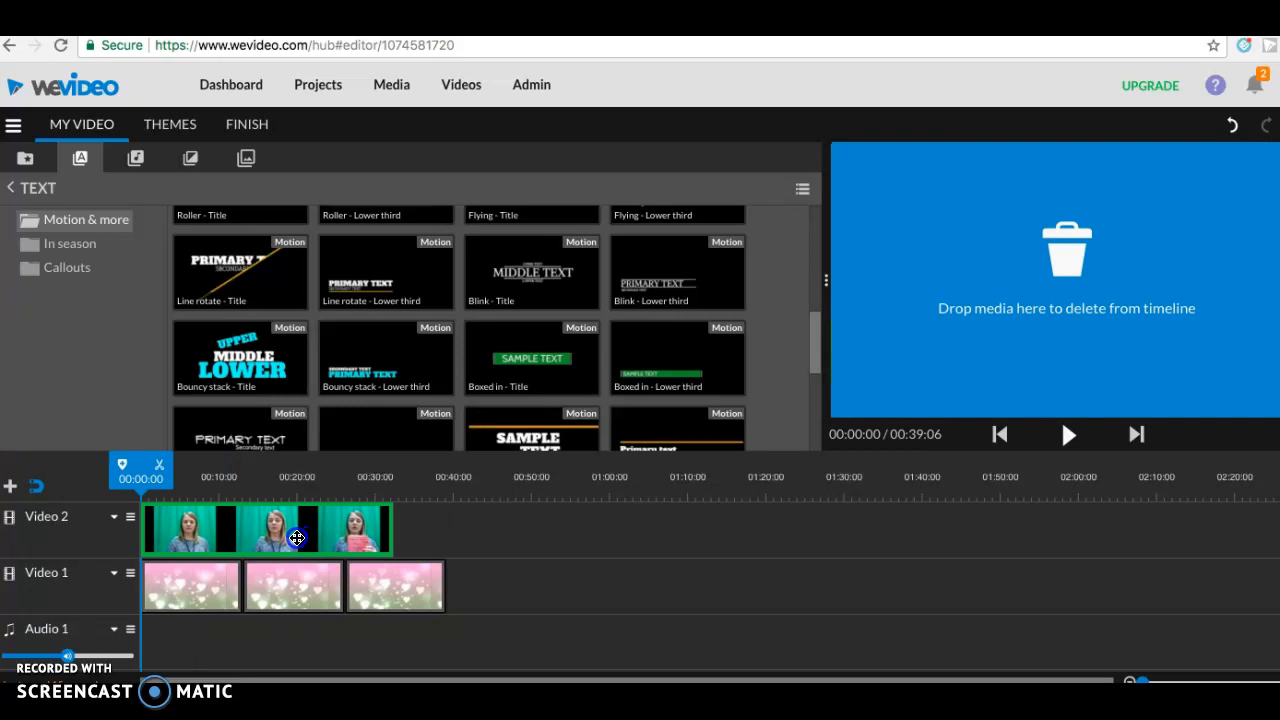
click(420, 534)
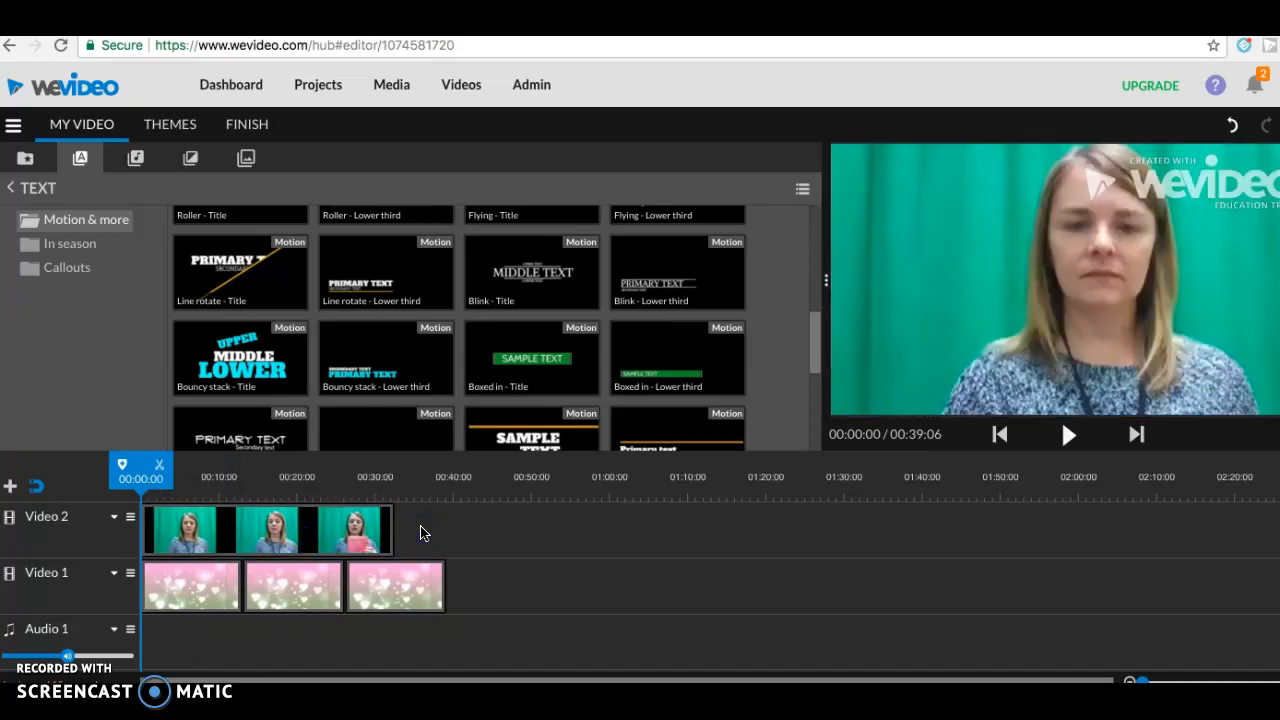
drag(512, 256, 411, 537)
Set the Blink title's three text lines to "Blind Date", "With a" and "Book", and its color to dark purple, rgb(53, 28, 117).
double_click(411, 537)
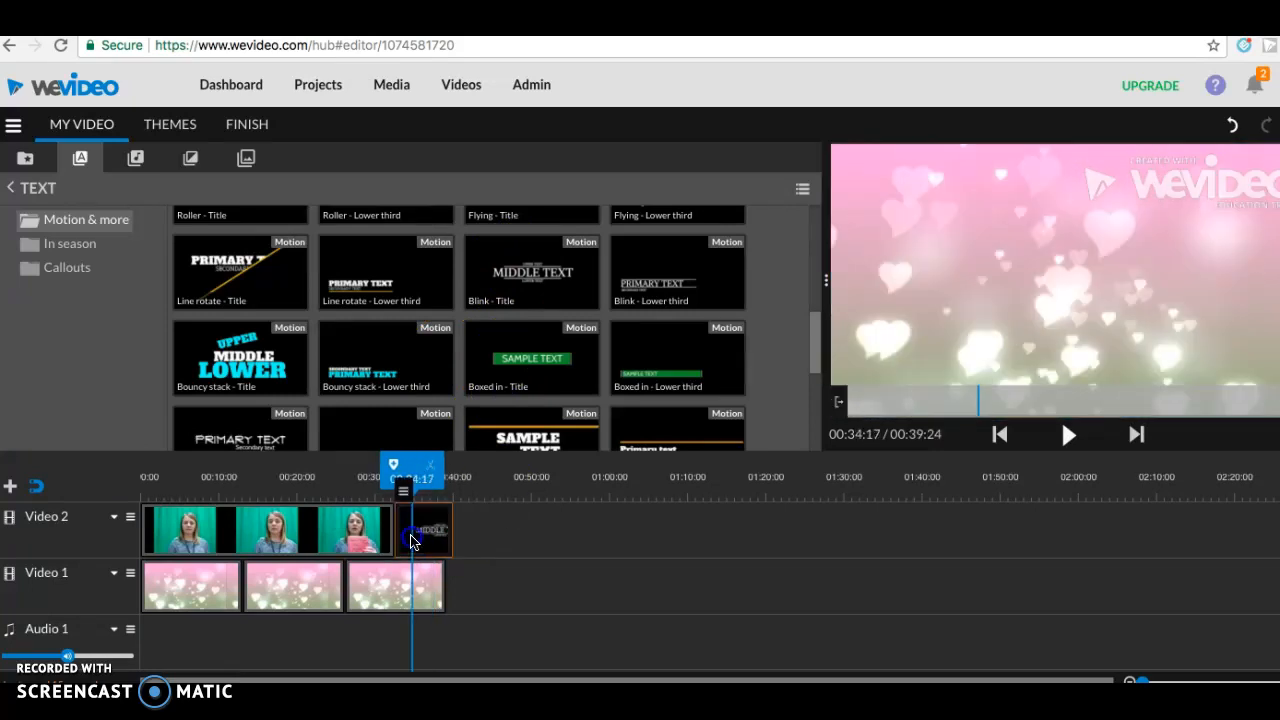
click(204, 341)
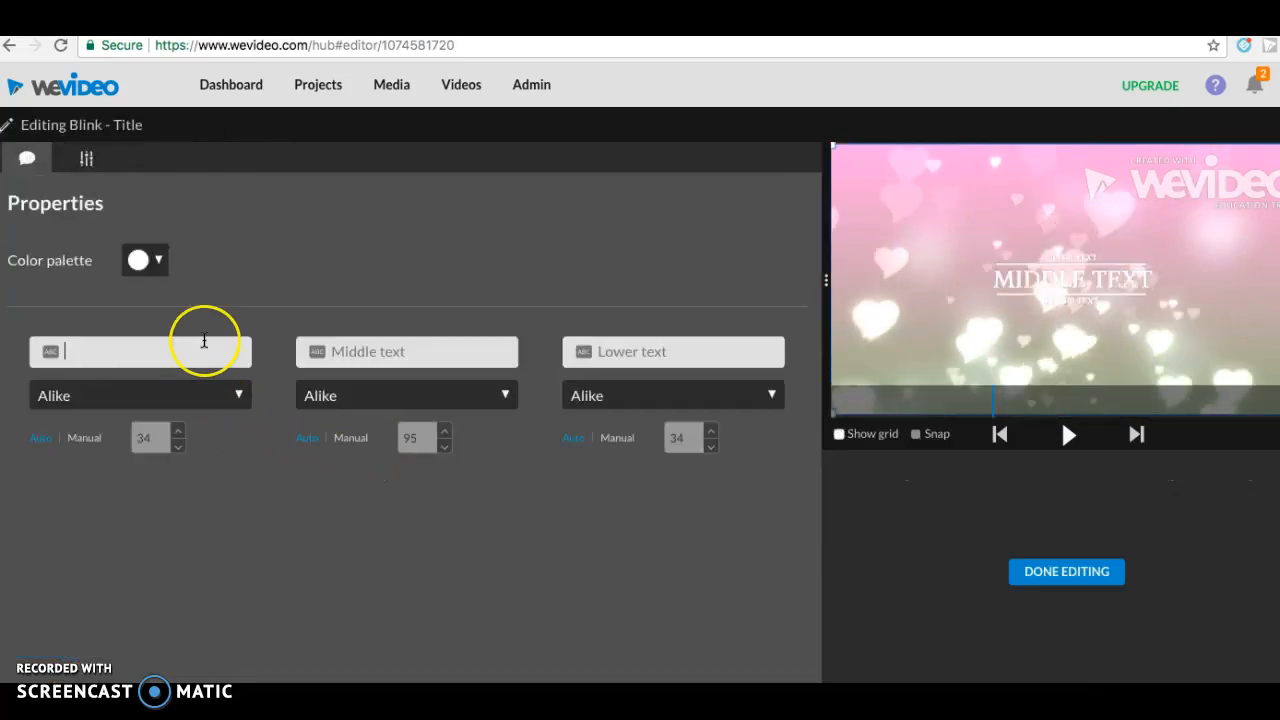
text(Blind Date)
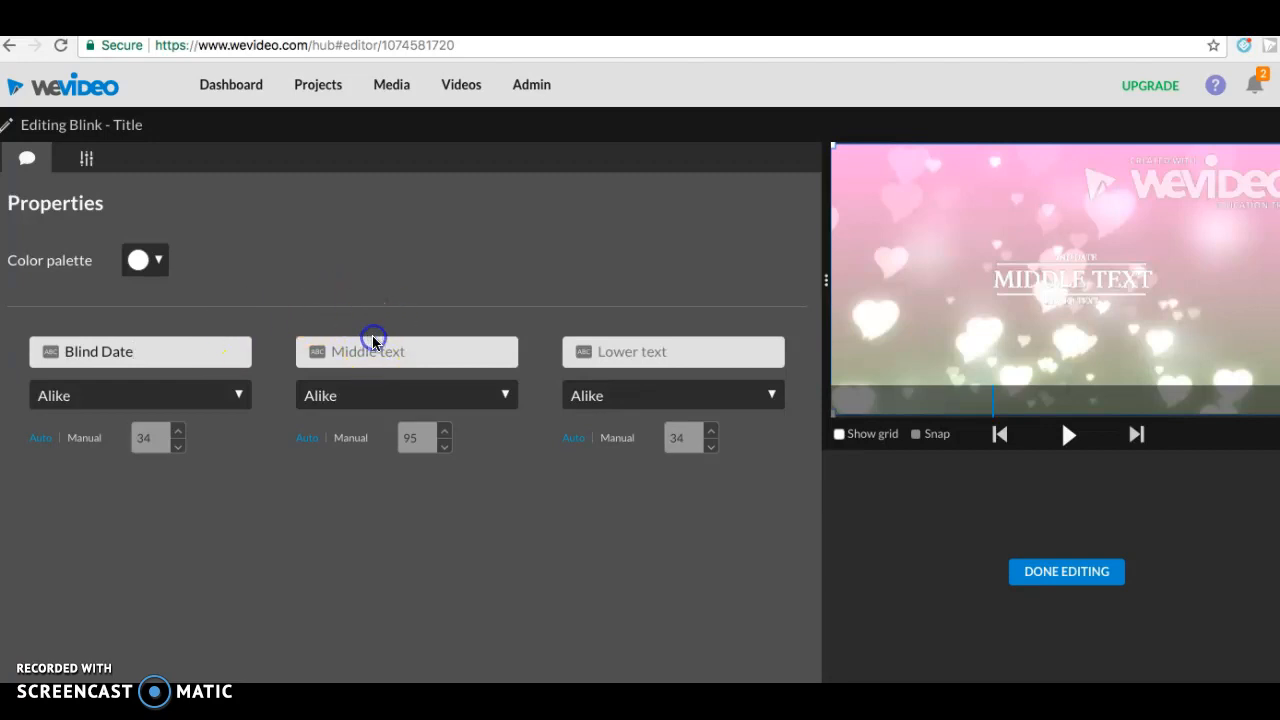
click(363, 356)
text(With a Book)
key(BackSpace)
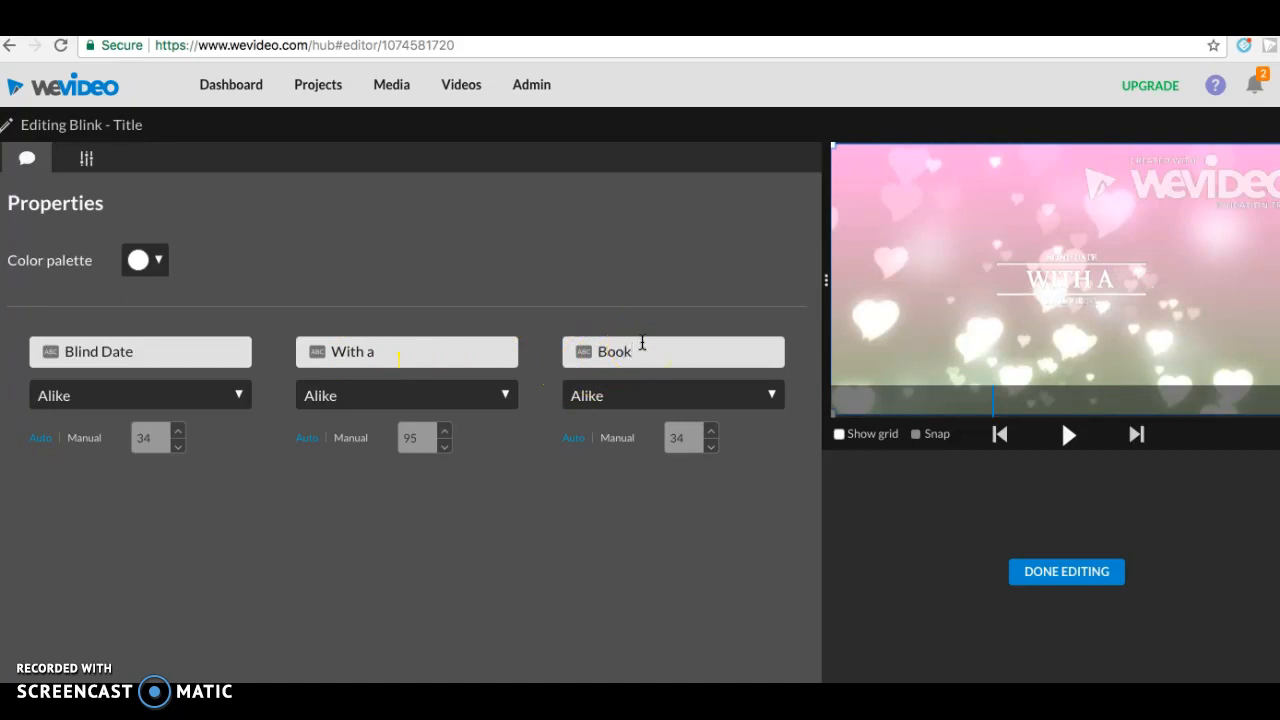
click(159, 264)
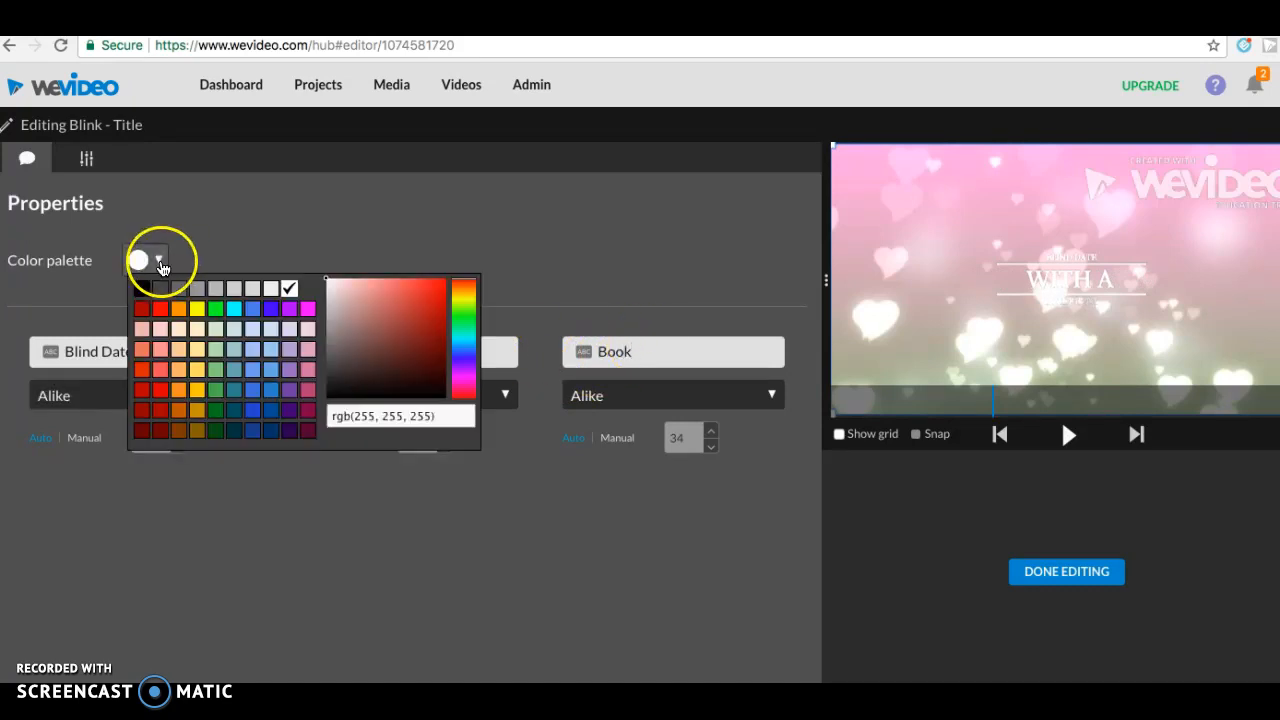
click(288, 412)
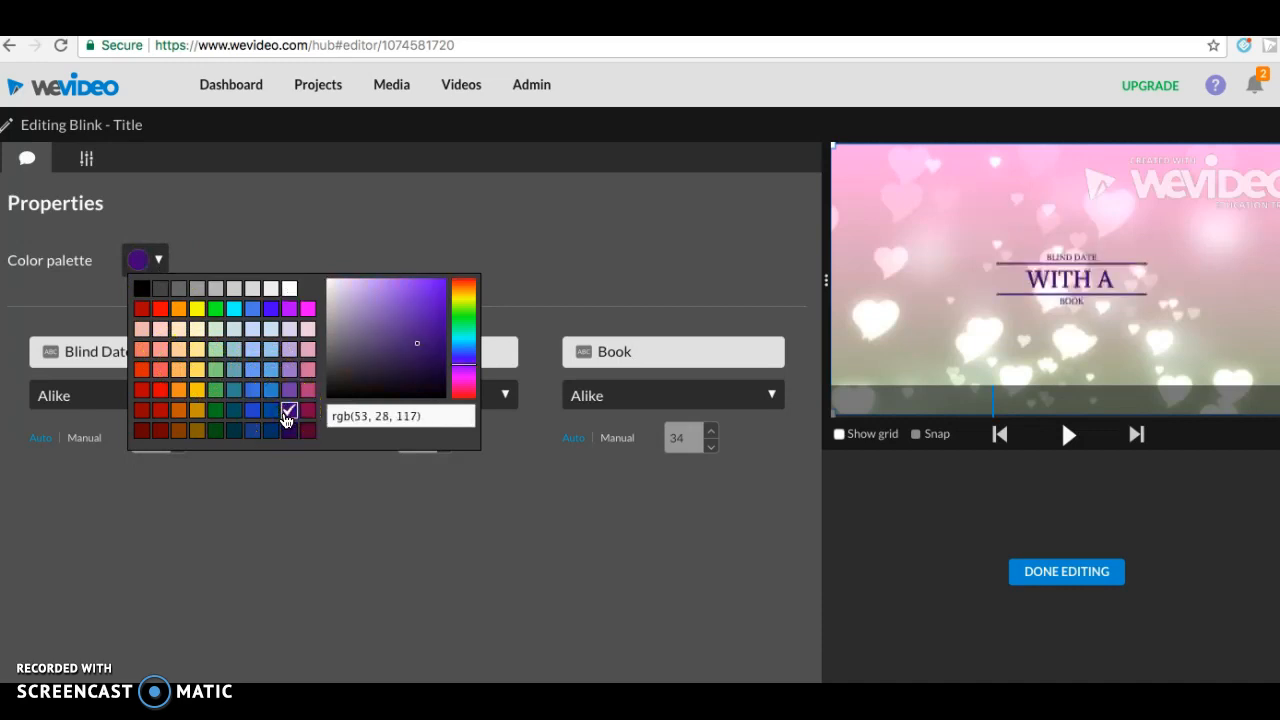
Set manual font sizes of 50 for the "Blind Date" and "Book" lines of the Blink title and finish editing it.
click(293, 568)
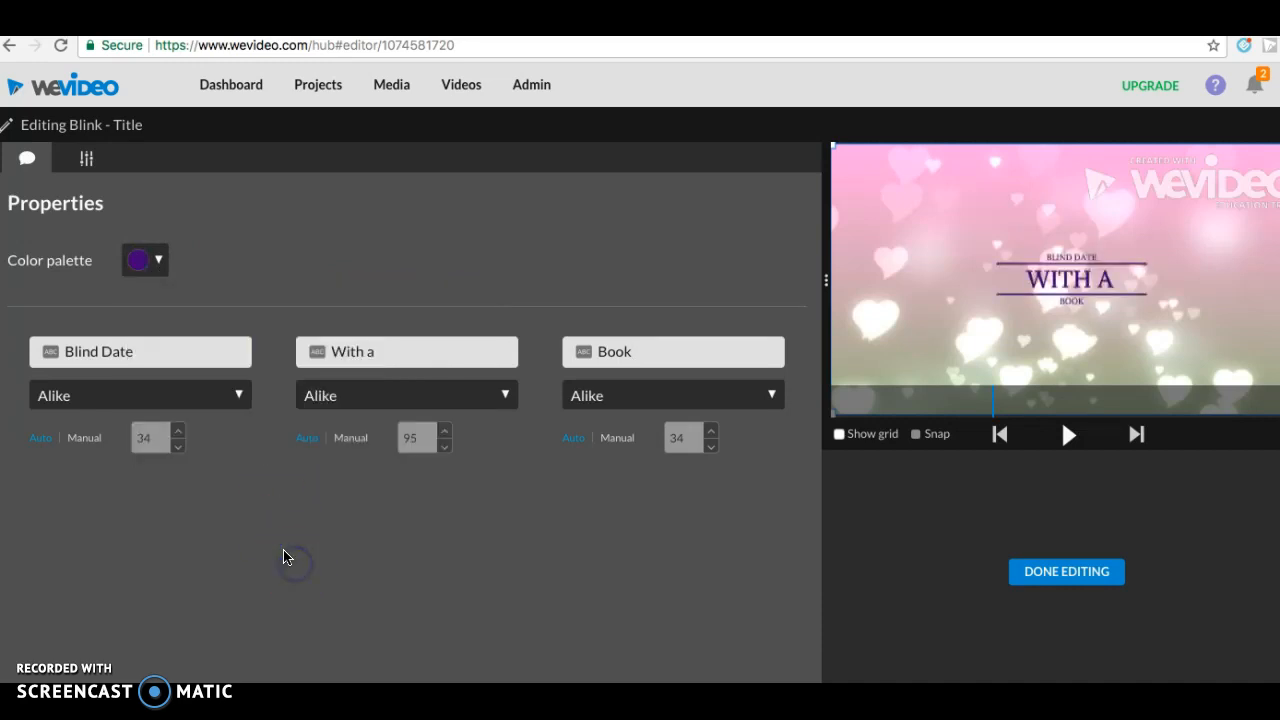
click(370, 437)
click(80, 443)
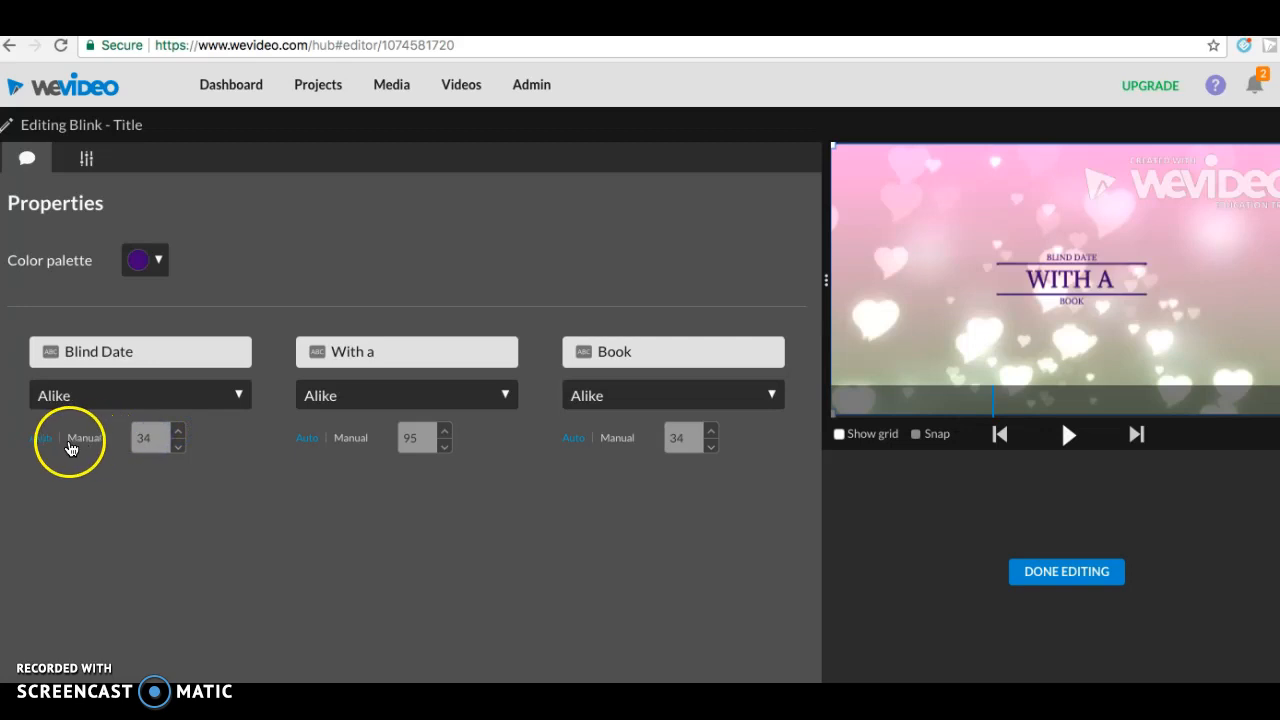
click(179, 437)
drag(151, 442, 135, 443)
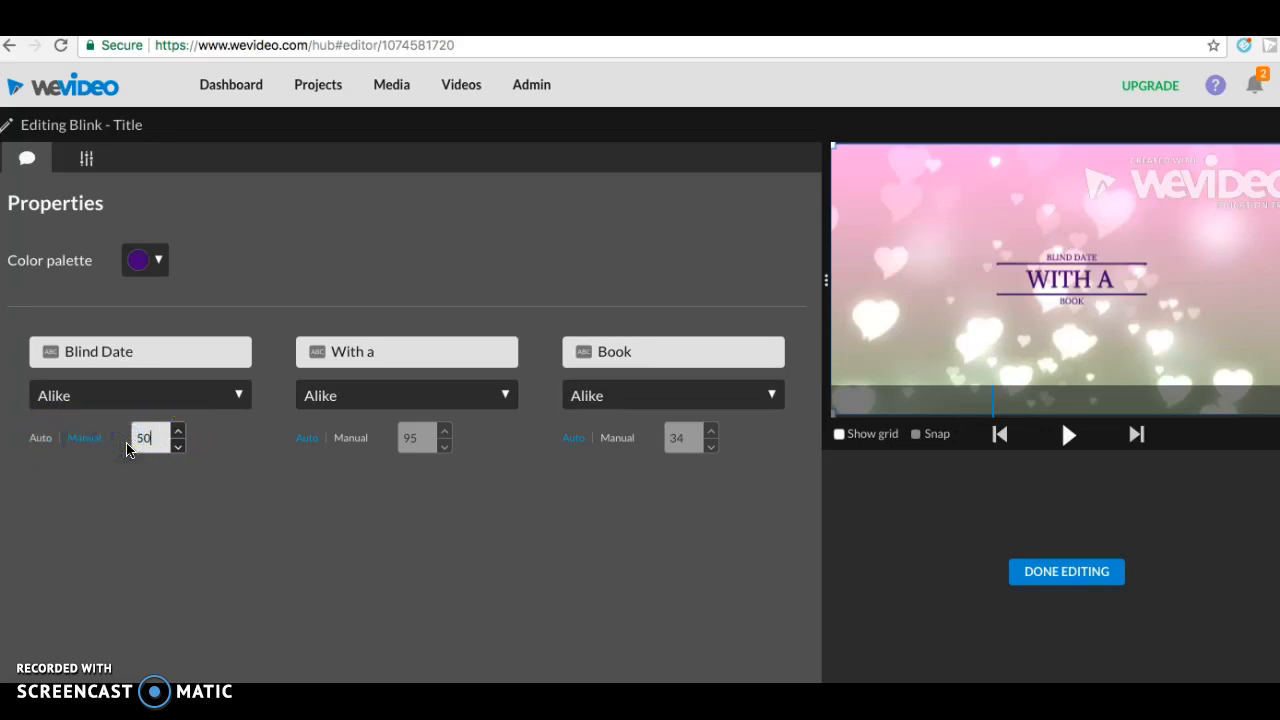
click(613, 443)
drag(708, 438, 649, 447)
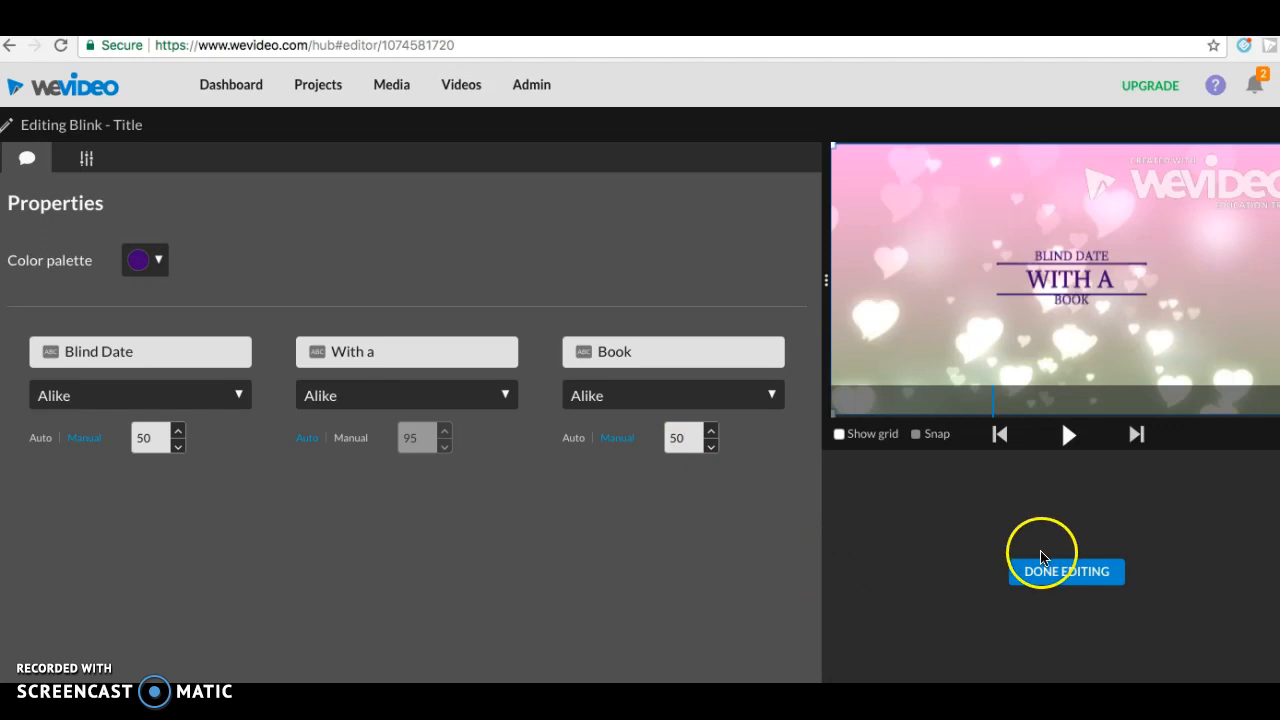
click(1066, 578)
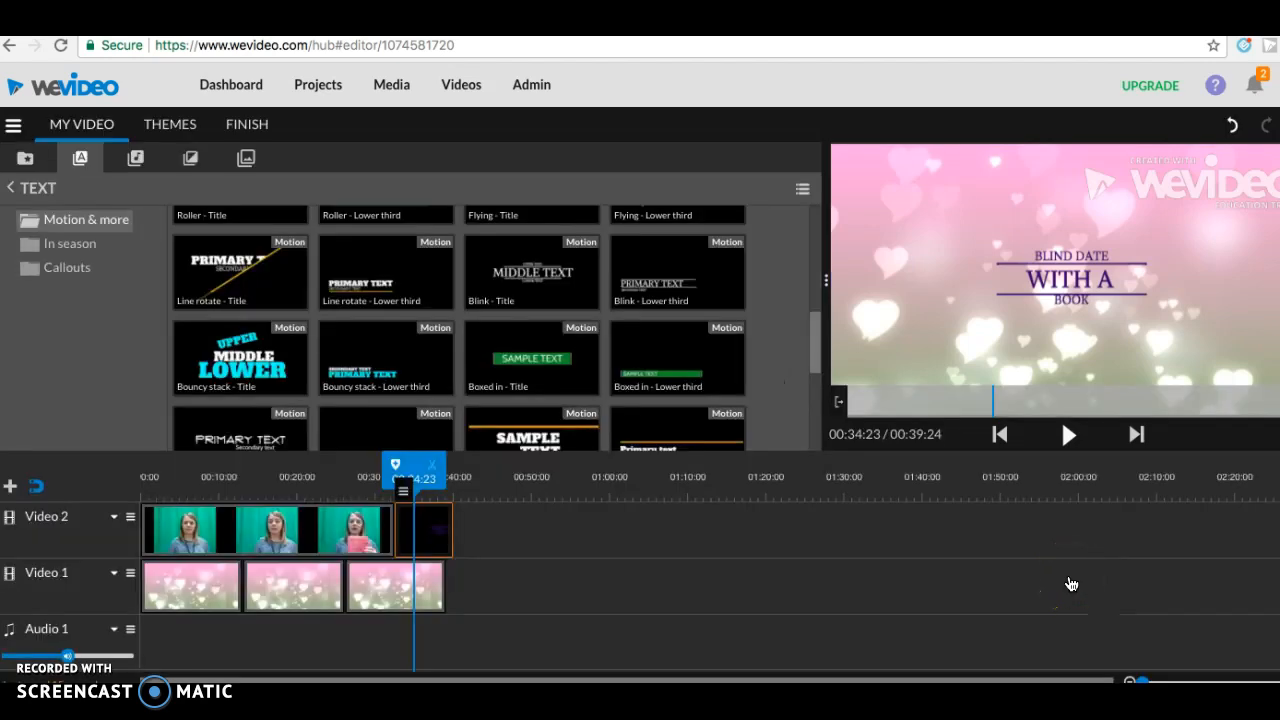
Add a fourth copy of Background_Bokeh_03 directly after the third one on the Video 1 track.
click(360, 588)
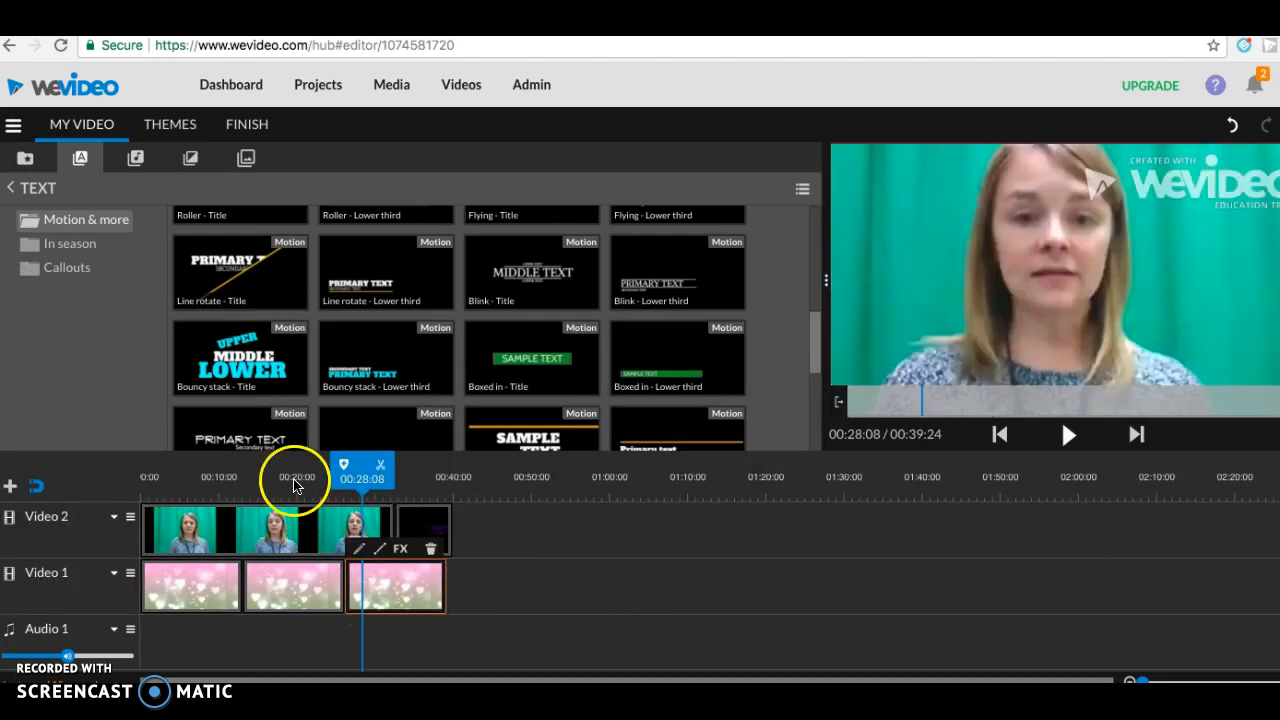
click(26, 160)
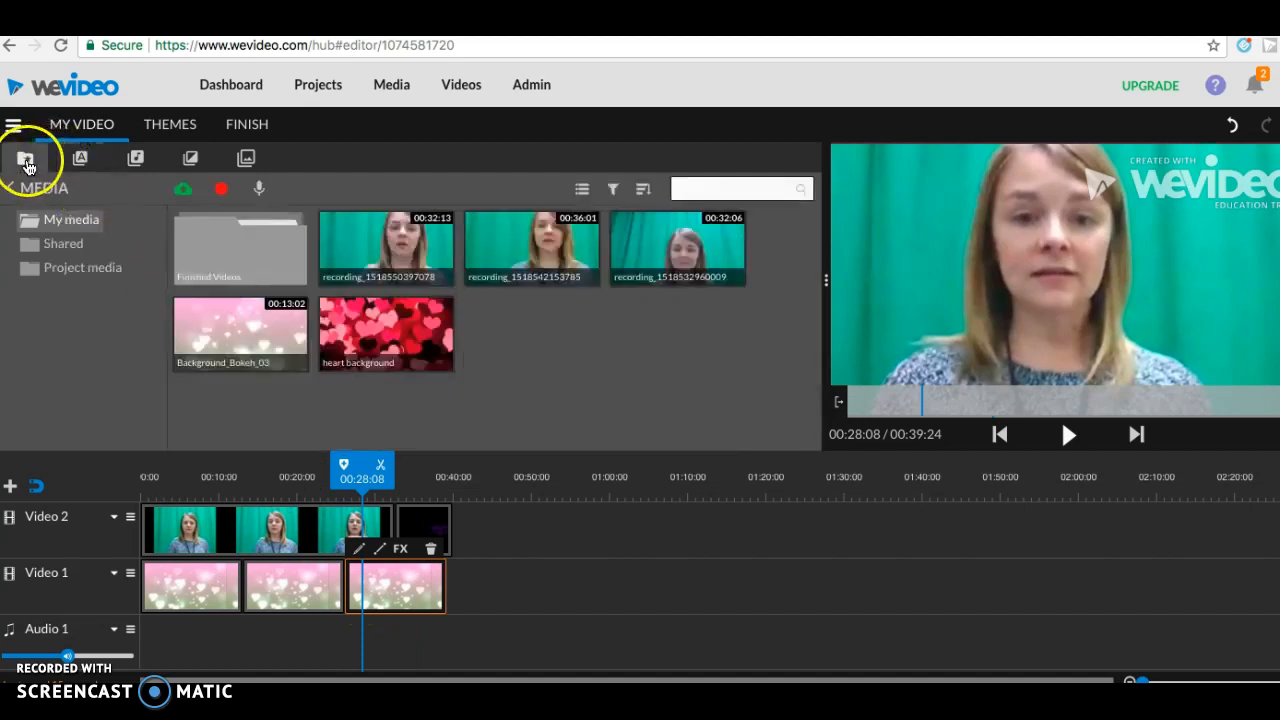
drag(237, 337, 469, 581)
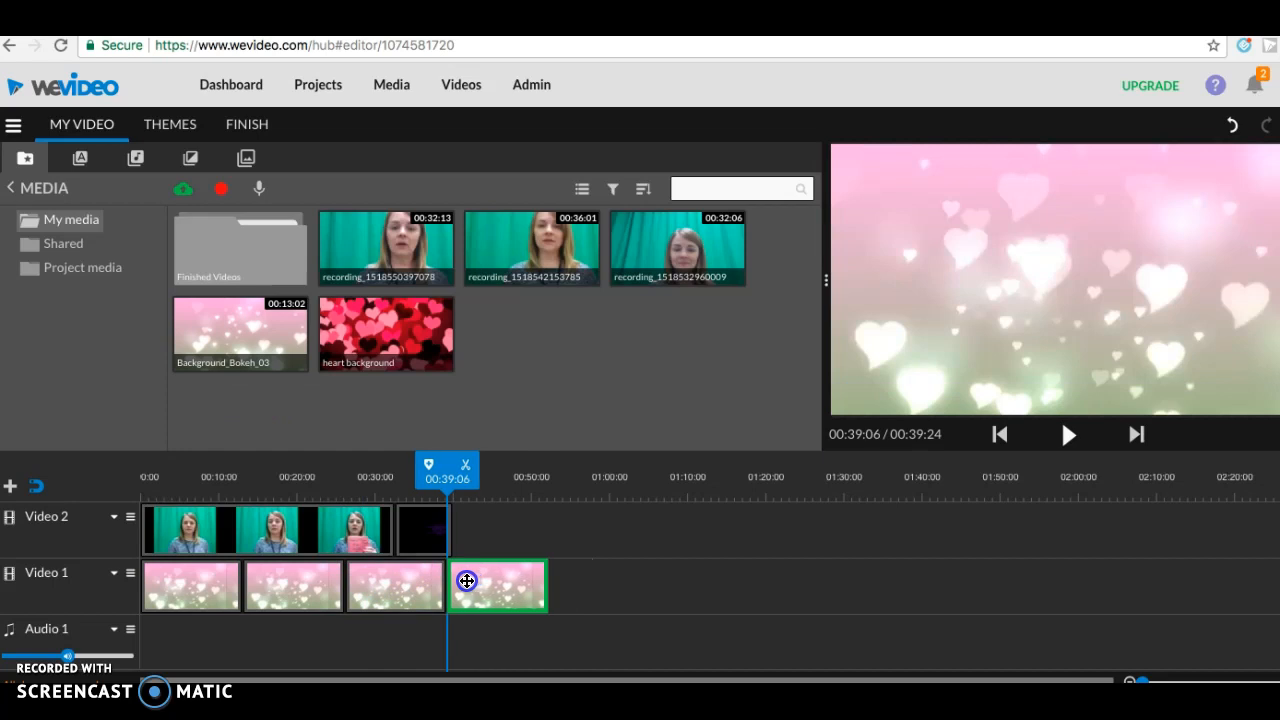
Split the fourth bokeh clip at 00:40:23, just past the title's end, and delete the part after the cut.
click(485, 586)
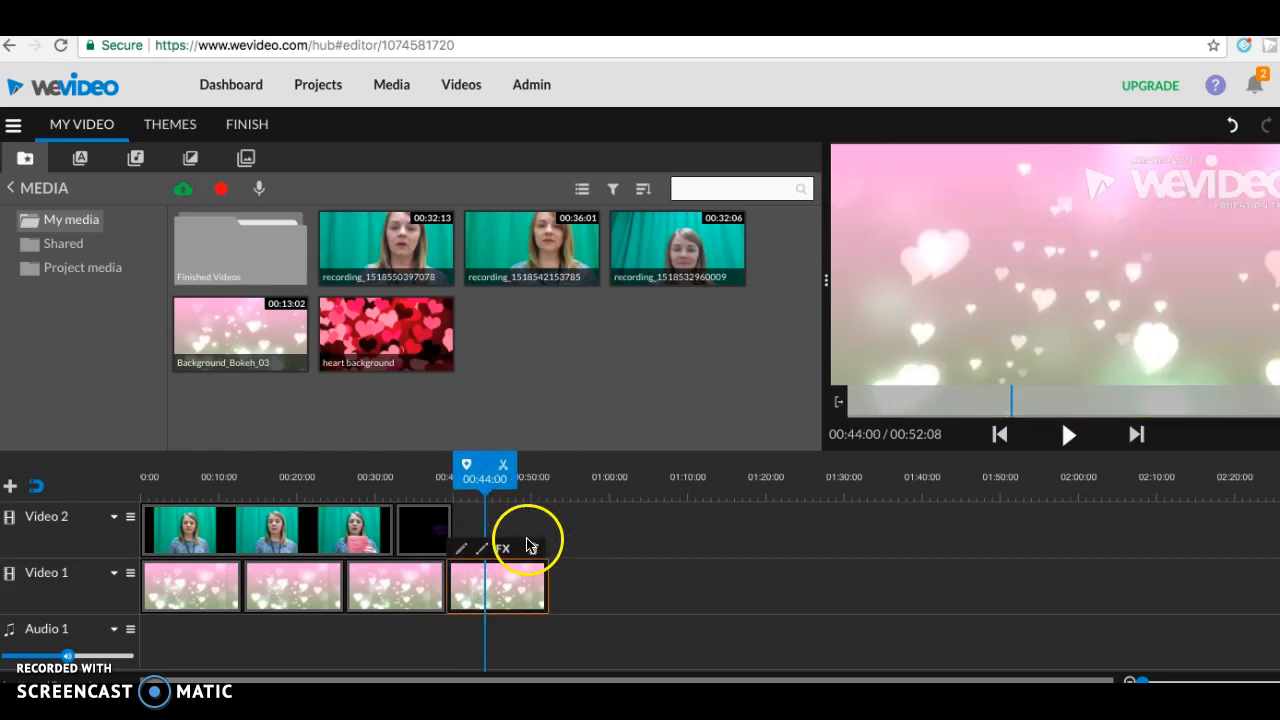
drag(486, 467, 460, 468)
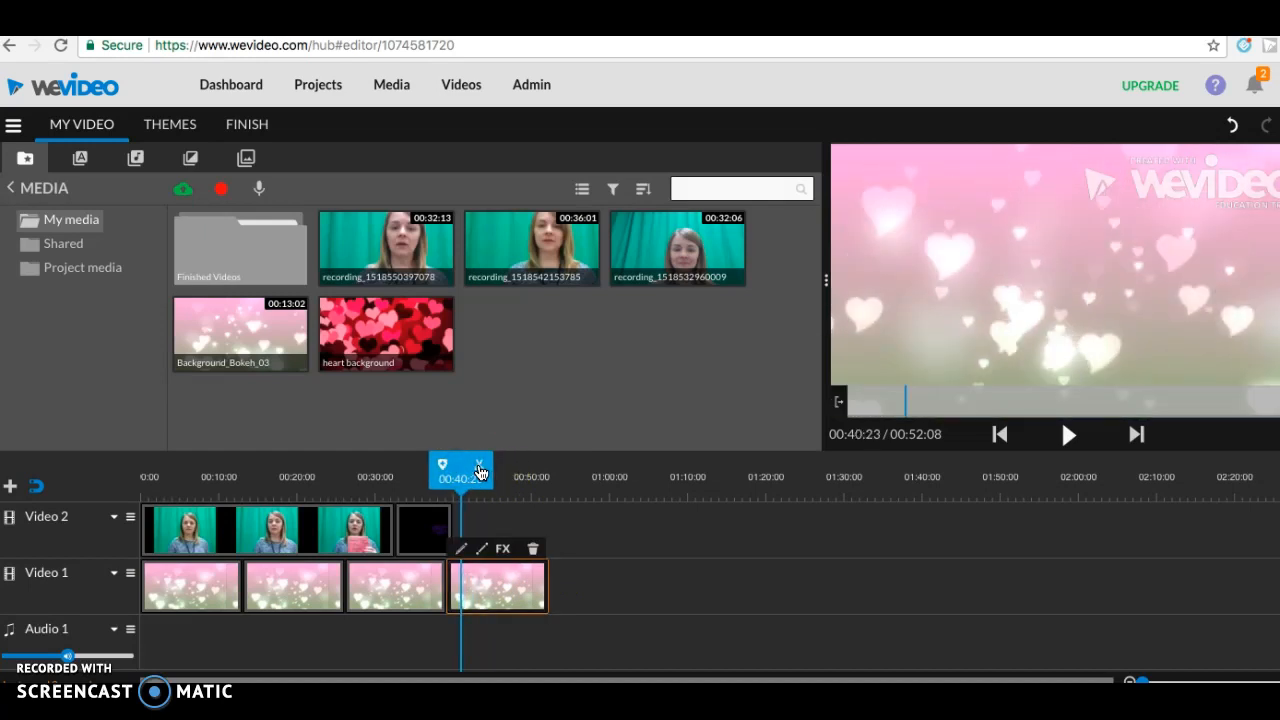
click(480, 468)
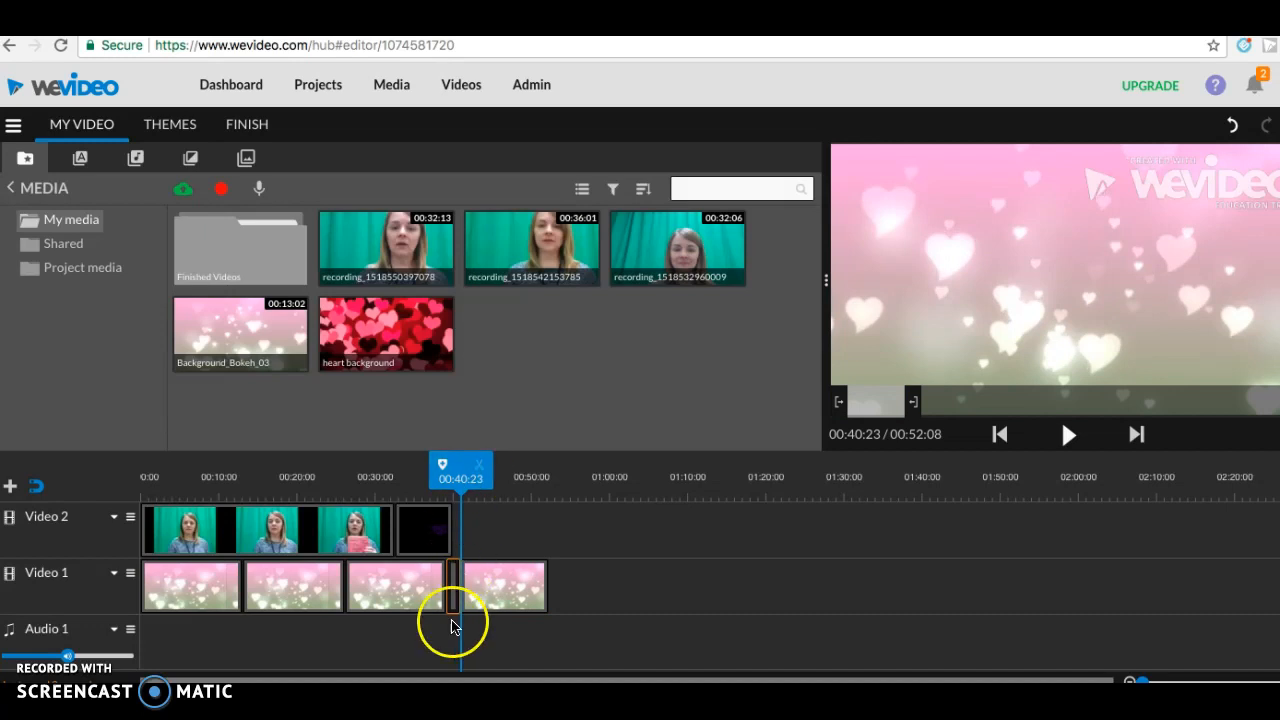
click(502, 597)
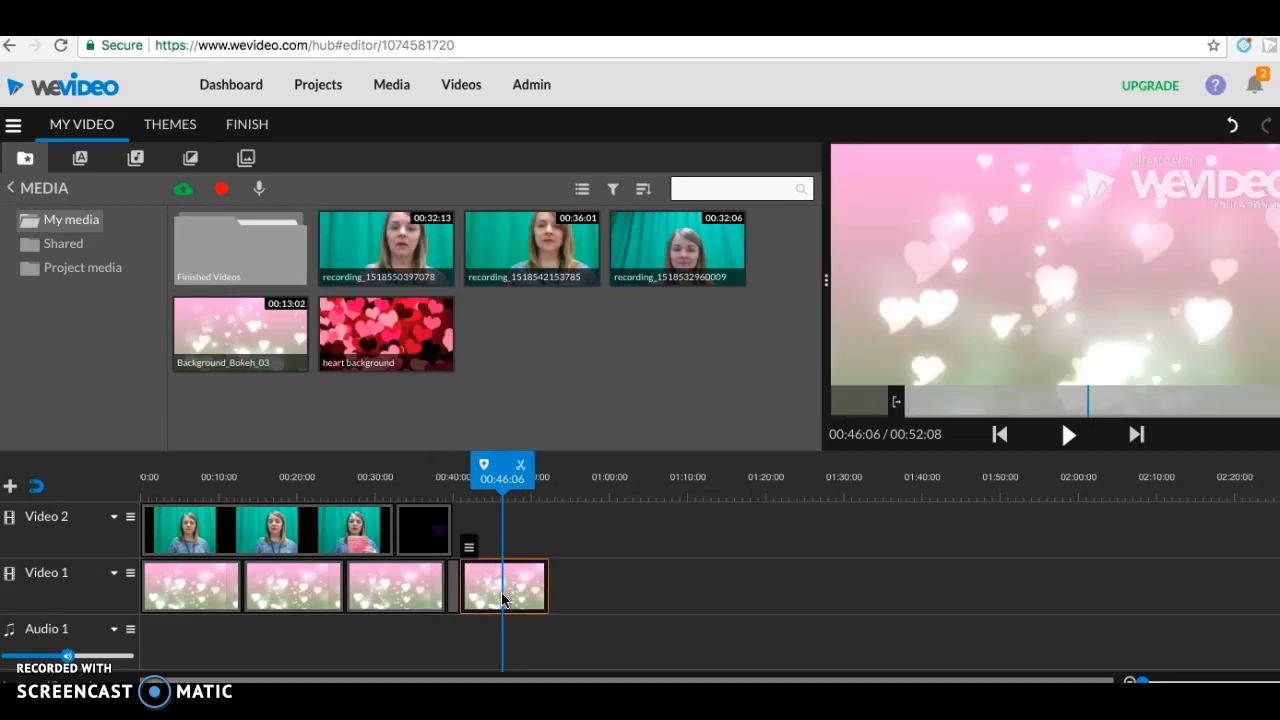
key(Delete)
click(486, 593)
click(449, 466)
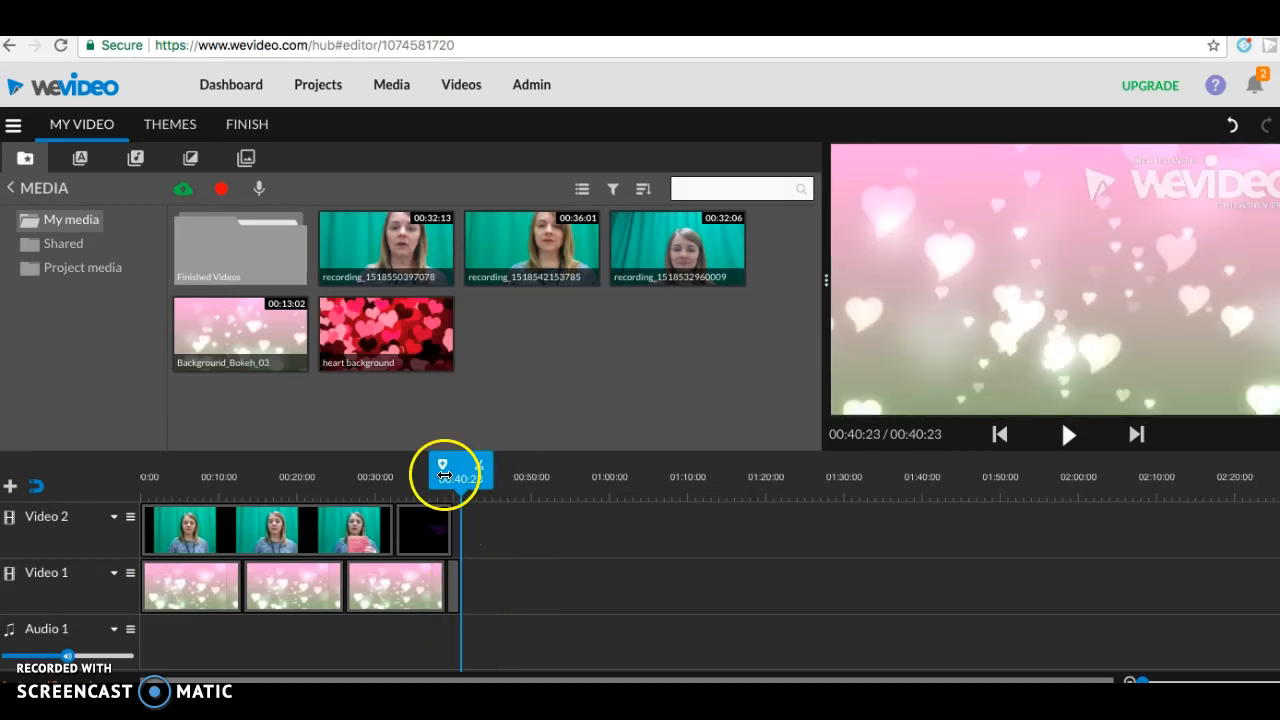
Play the timeline from near the beginning to check the recording over the background.
drag(465, 464, 149, 473)
click(149, 473)
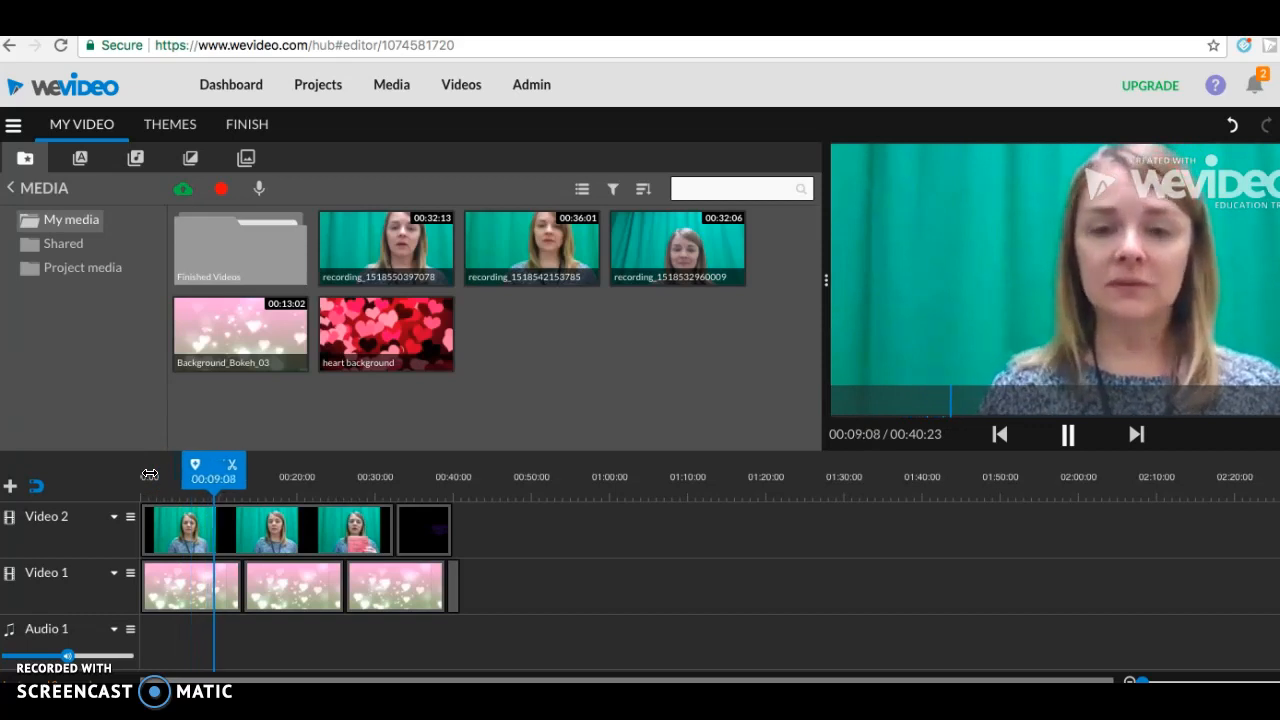
key(space)
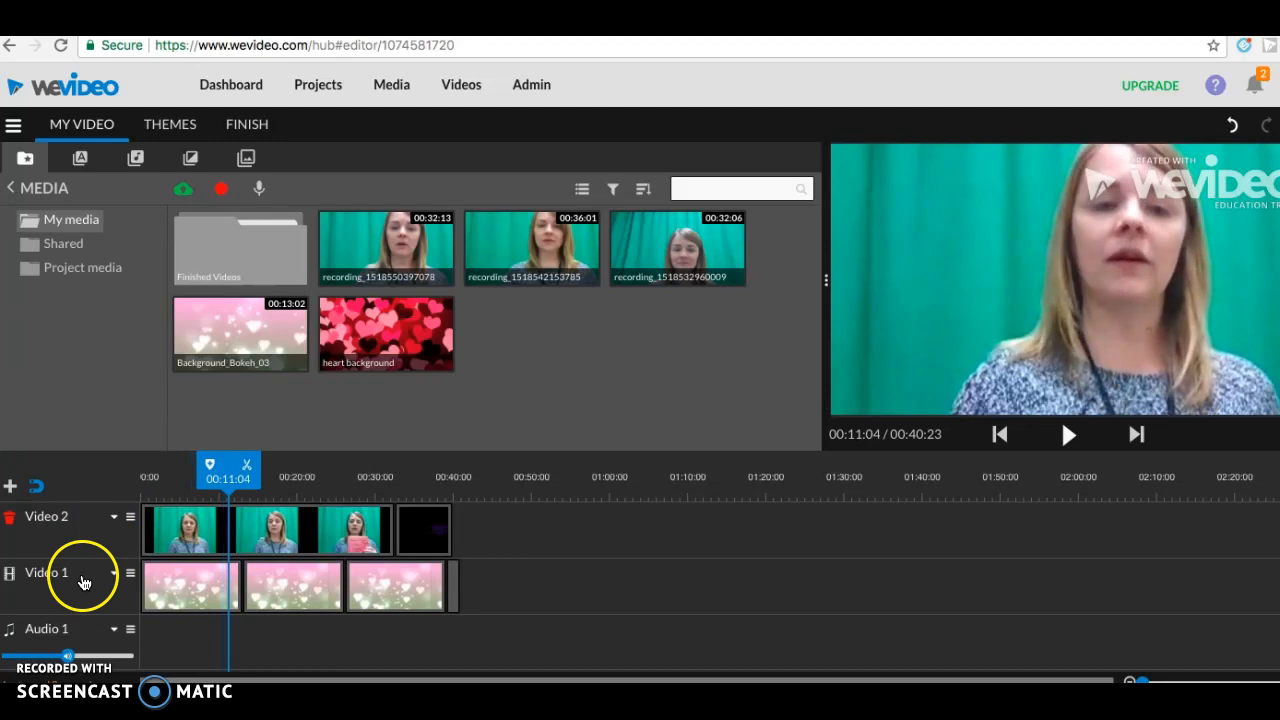
mouse_move(68, 655)
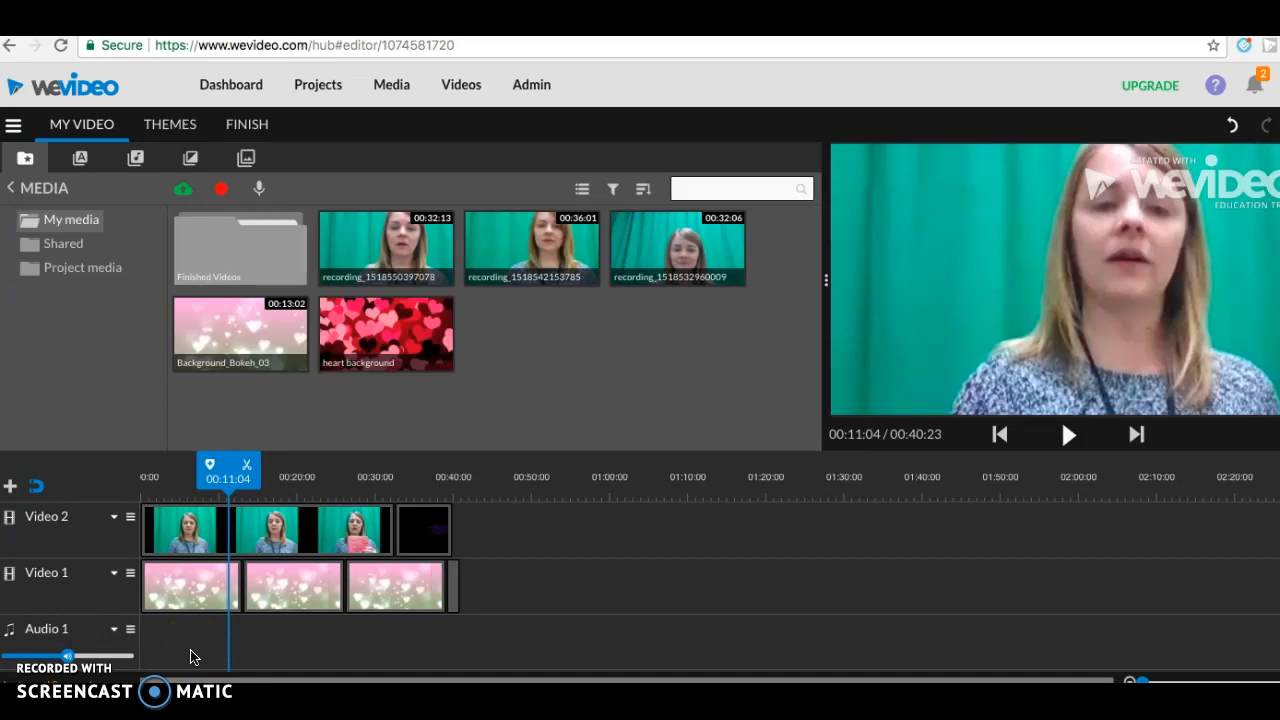
Open the recording on the Video 2 track for editing and key out its green background color, 2bba9c.
click(190, 538)
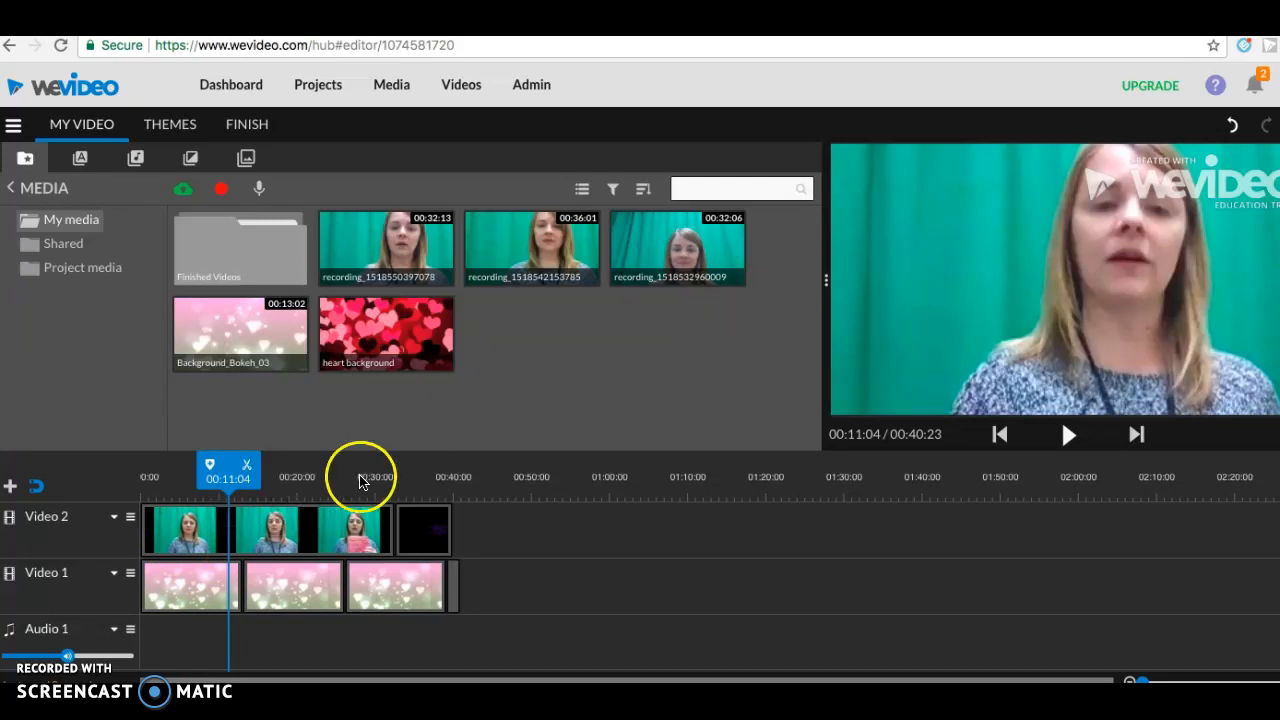
click(182, 545)
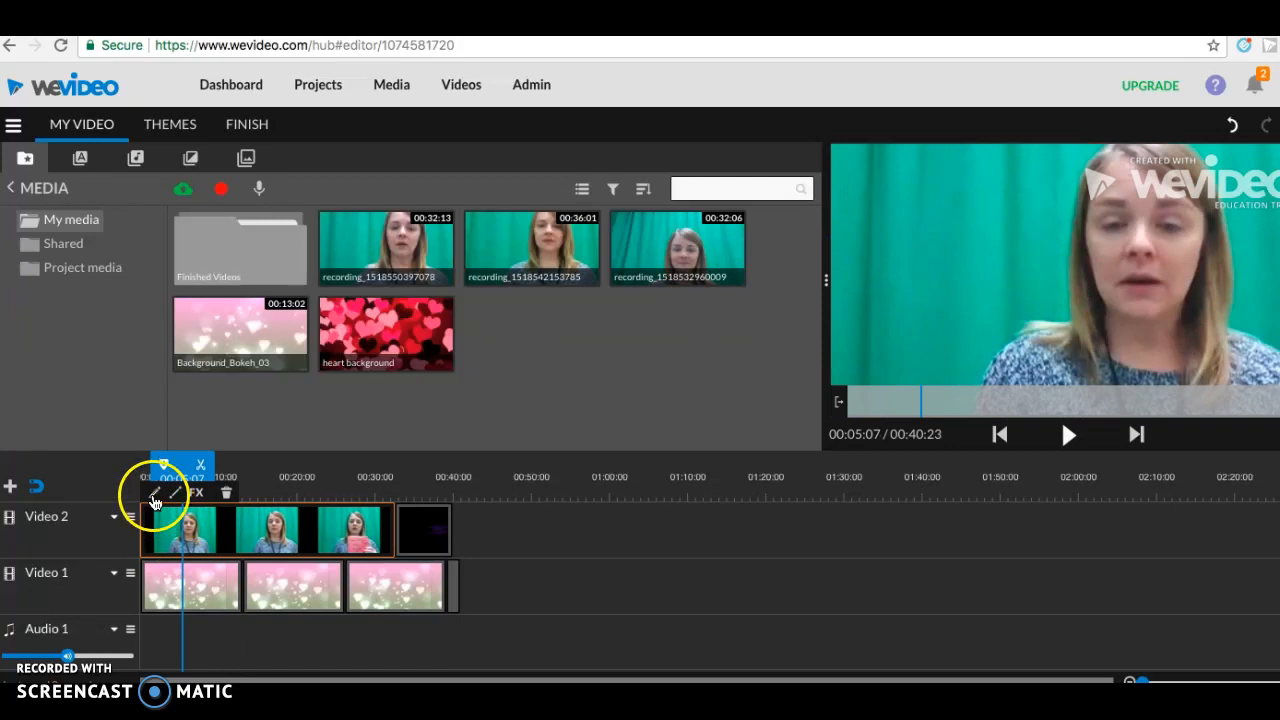
click(155, 497)
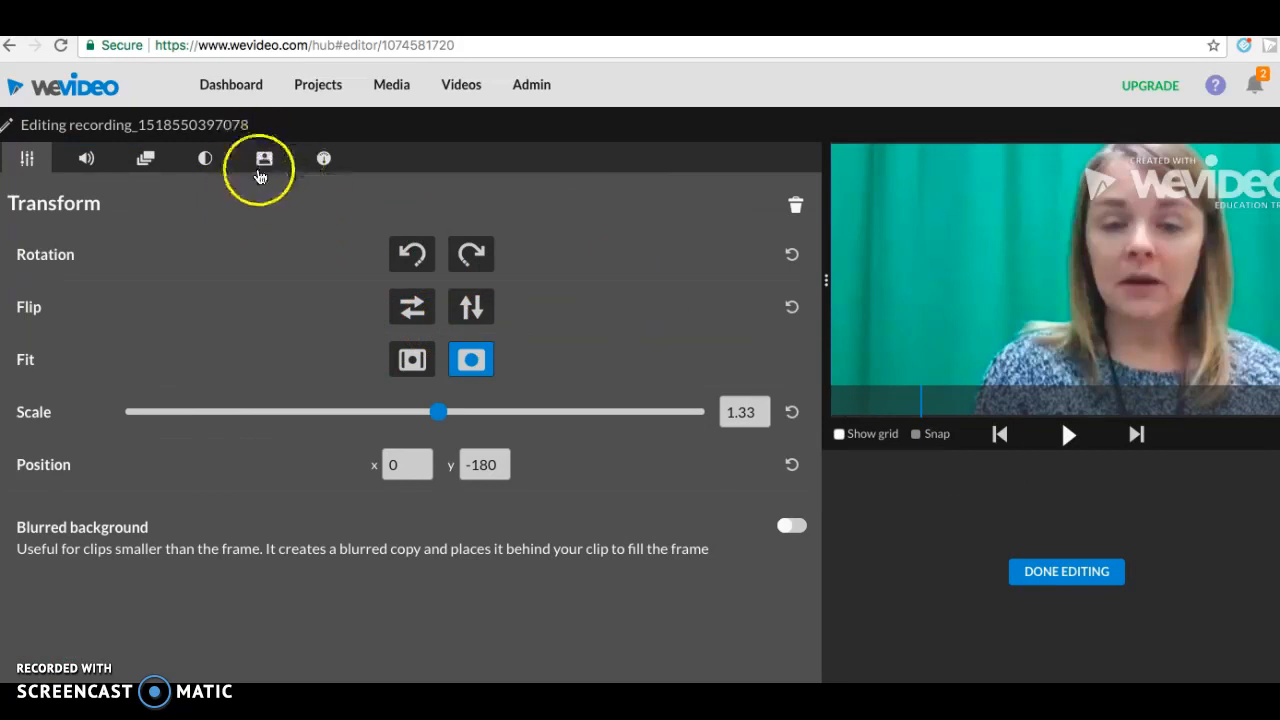
click(263, 158)
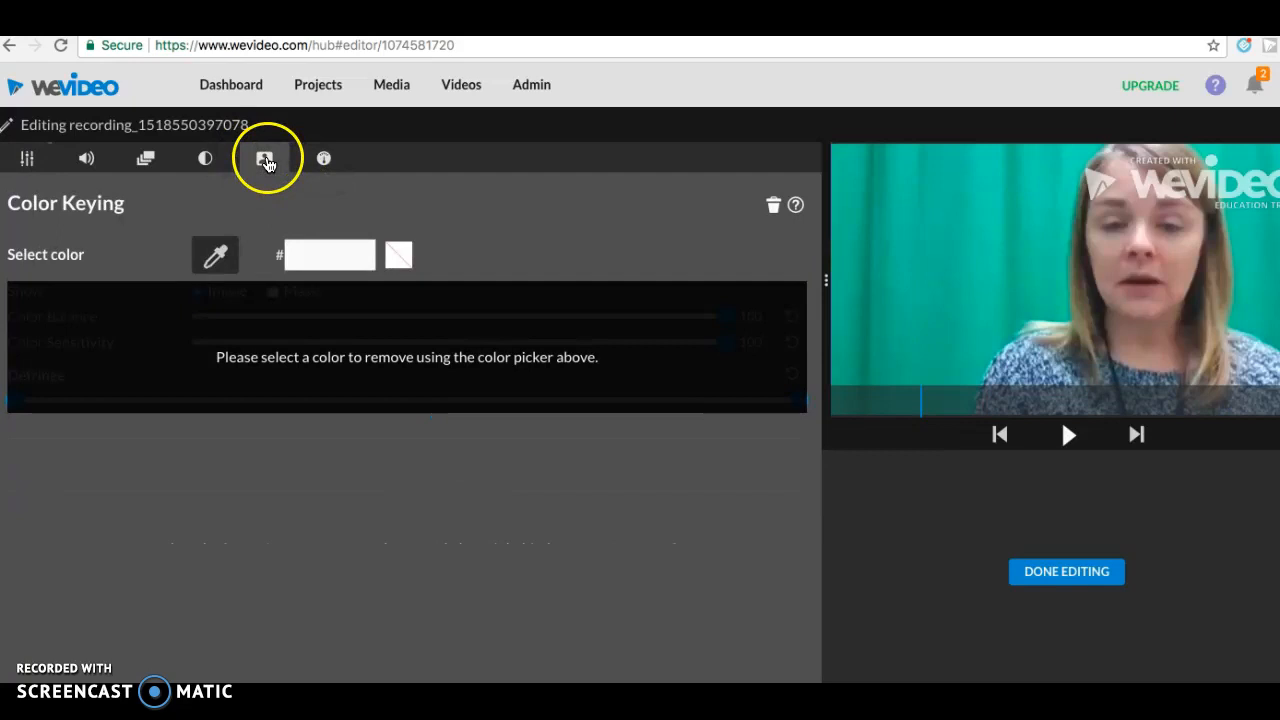
click(214, 257)
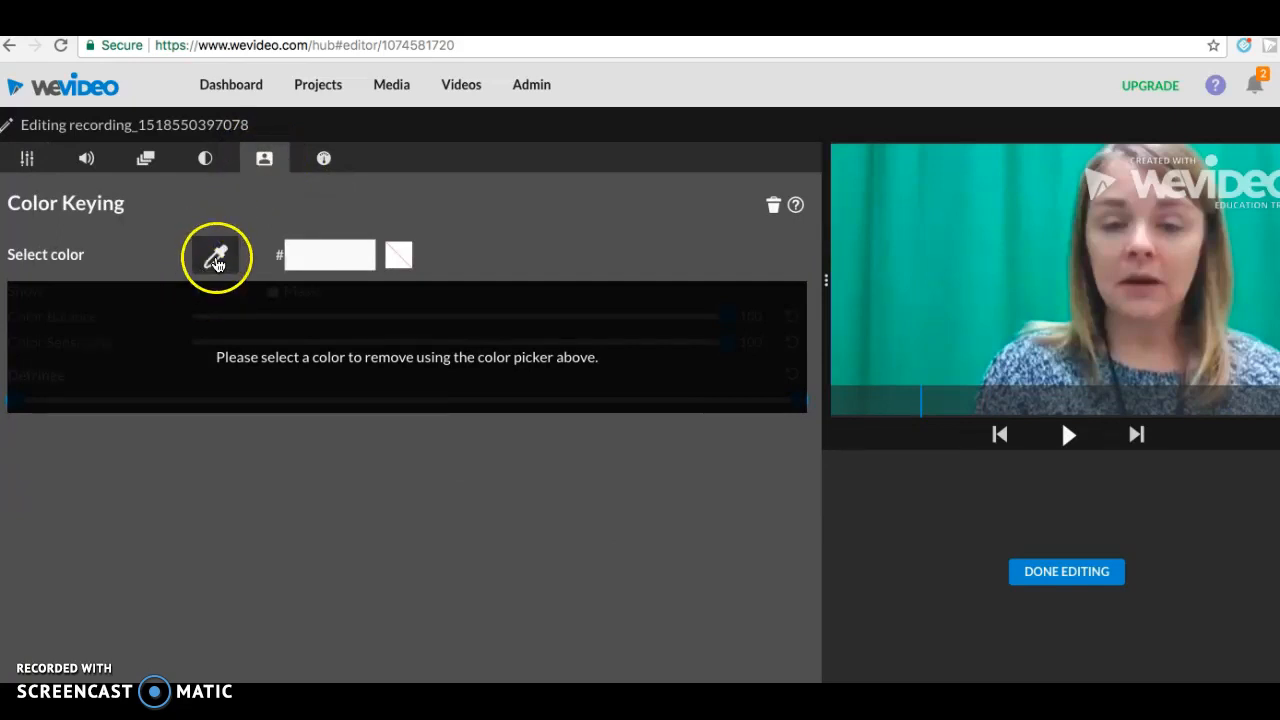
click(934, 204)
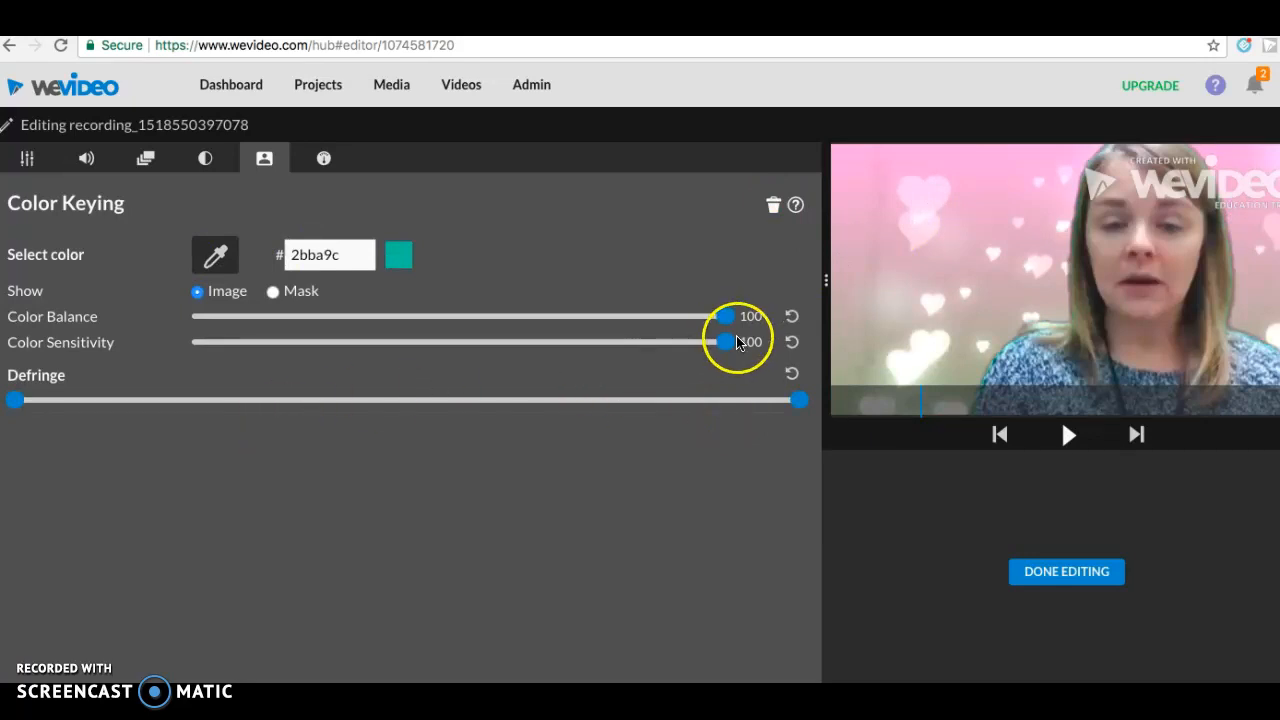
Set the recording's Color Sensitivity to 59 and Color Balance to 54, lower the upper Defringe limit slightly, and finish editing.
drag(725, 342, 505, 355)
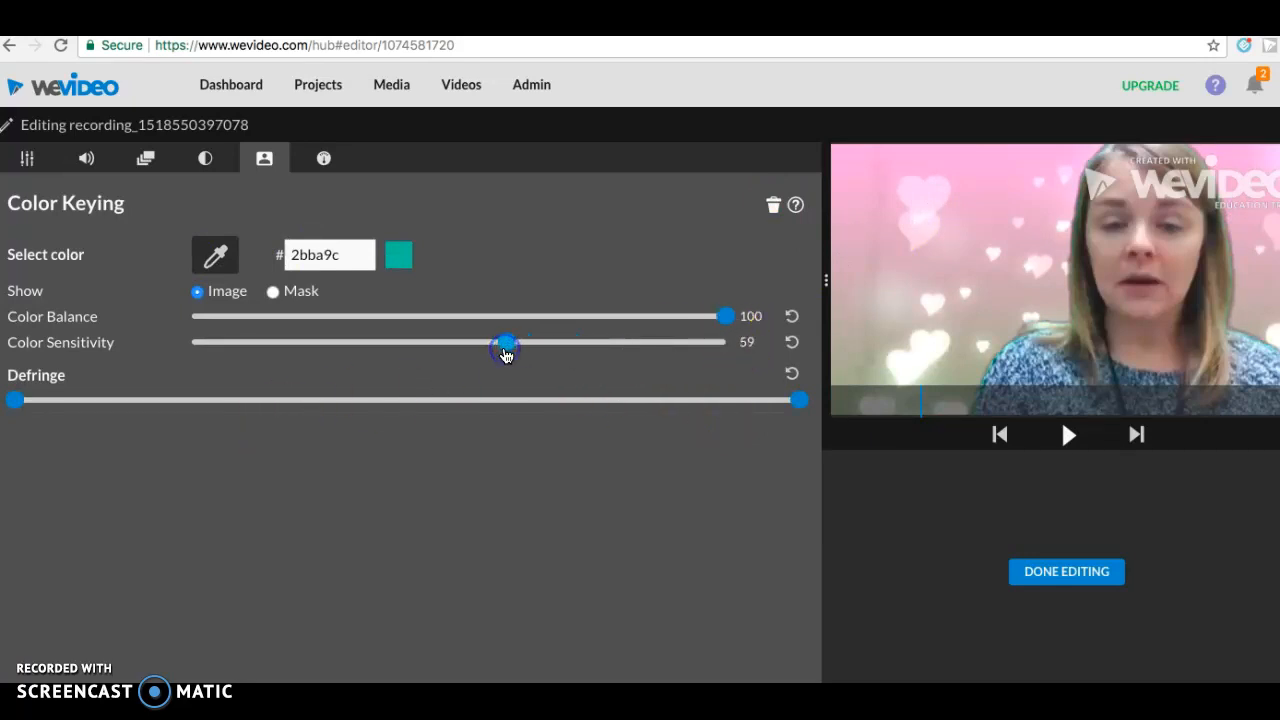
drag(726, 317, 485, 322)
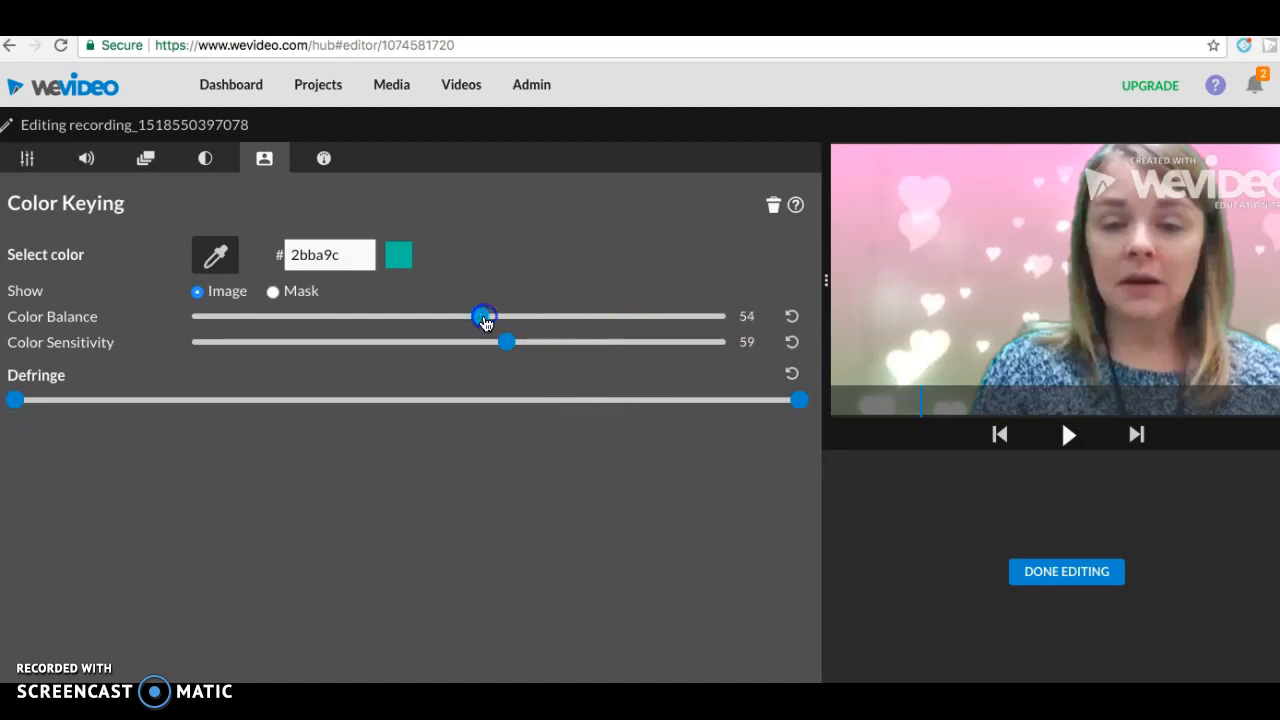
drag(799, 401, 533, 421)
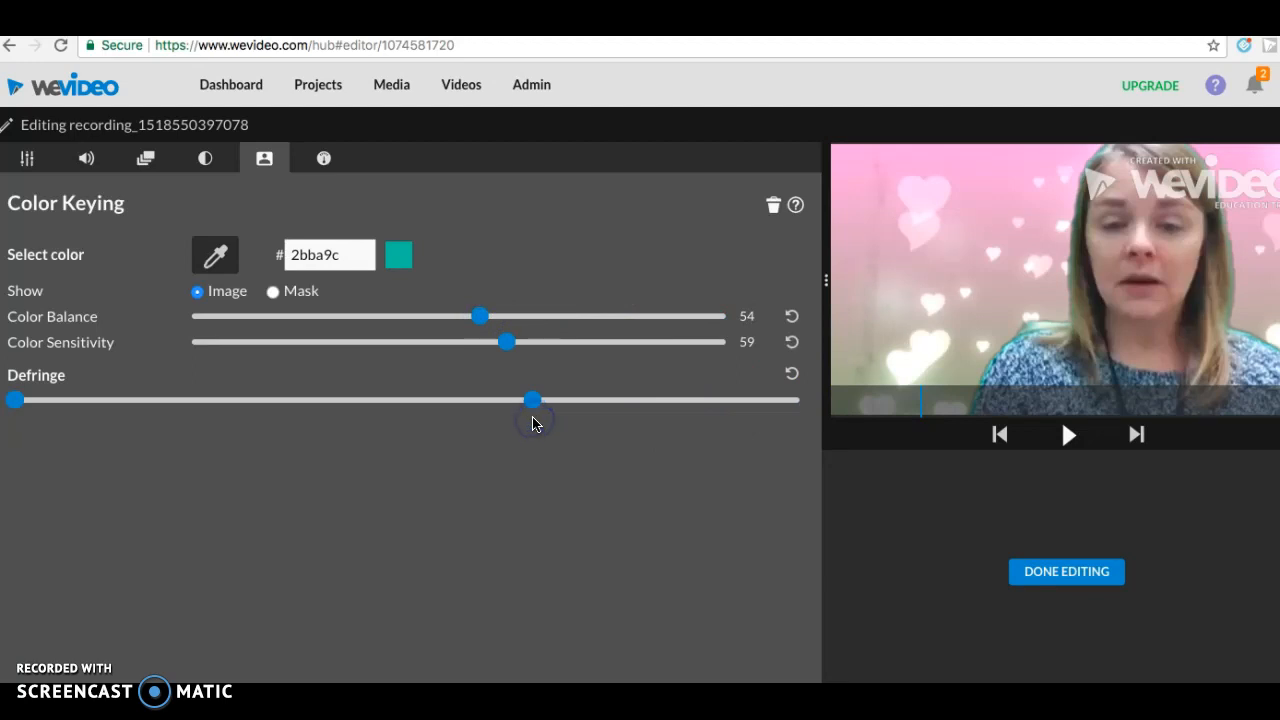
drag(532, 400, 707, 405)
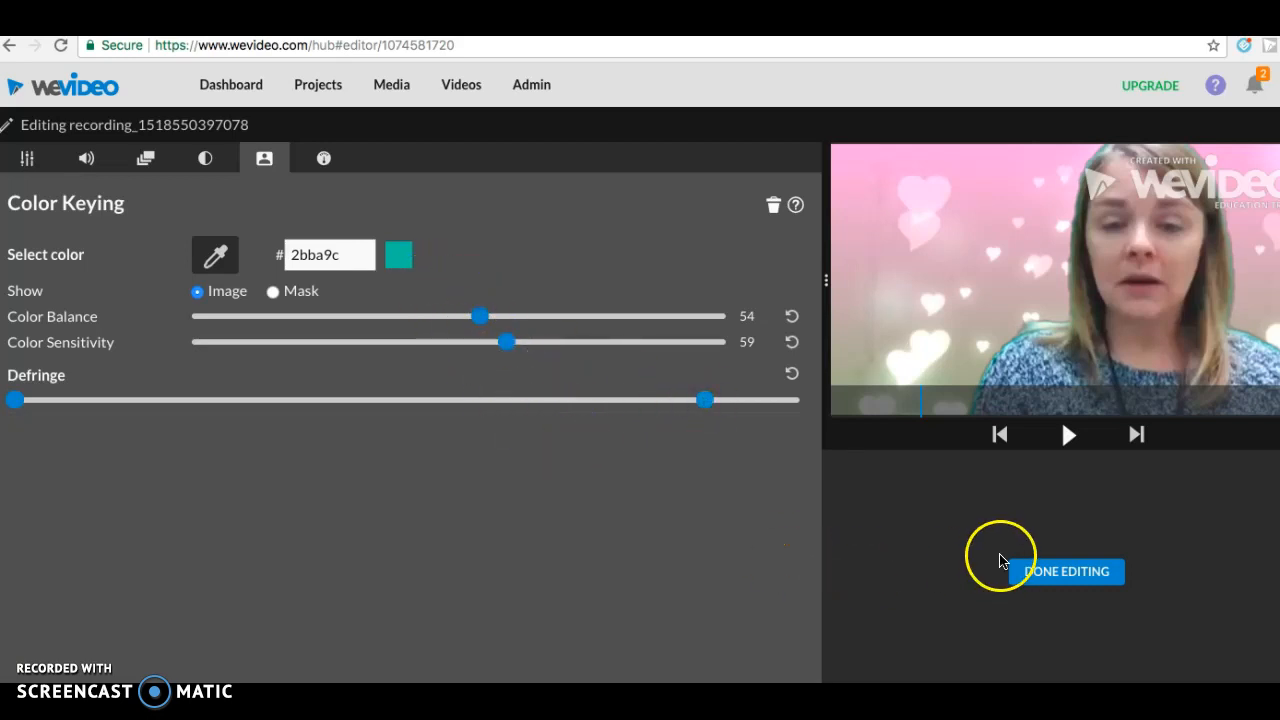
click(1038, 576)
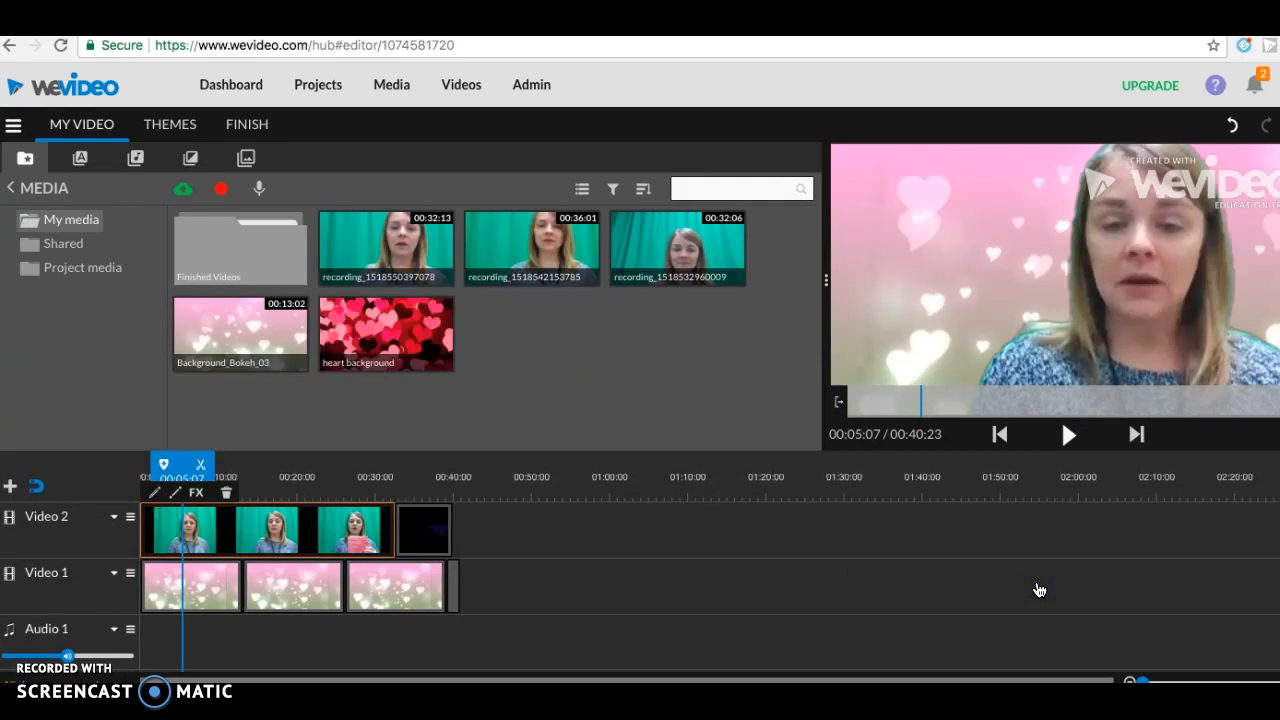
Preview the keyed recording, reopen its color keying to move the upper Defringe limit near maximum and raise Color Balance, and finish editing.
key(space)
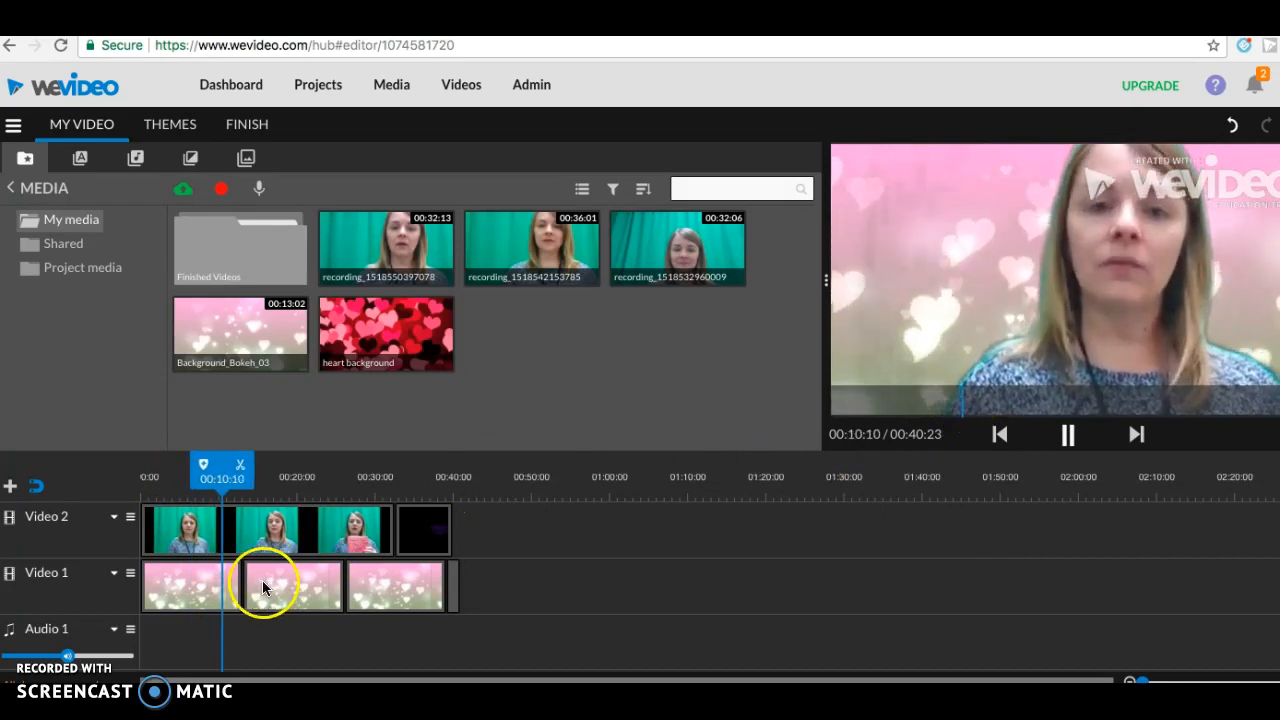
click(205, 548)
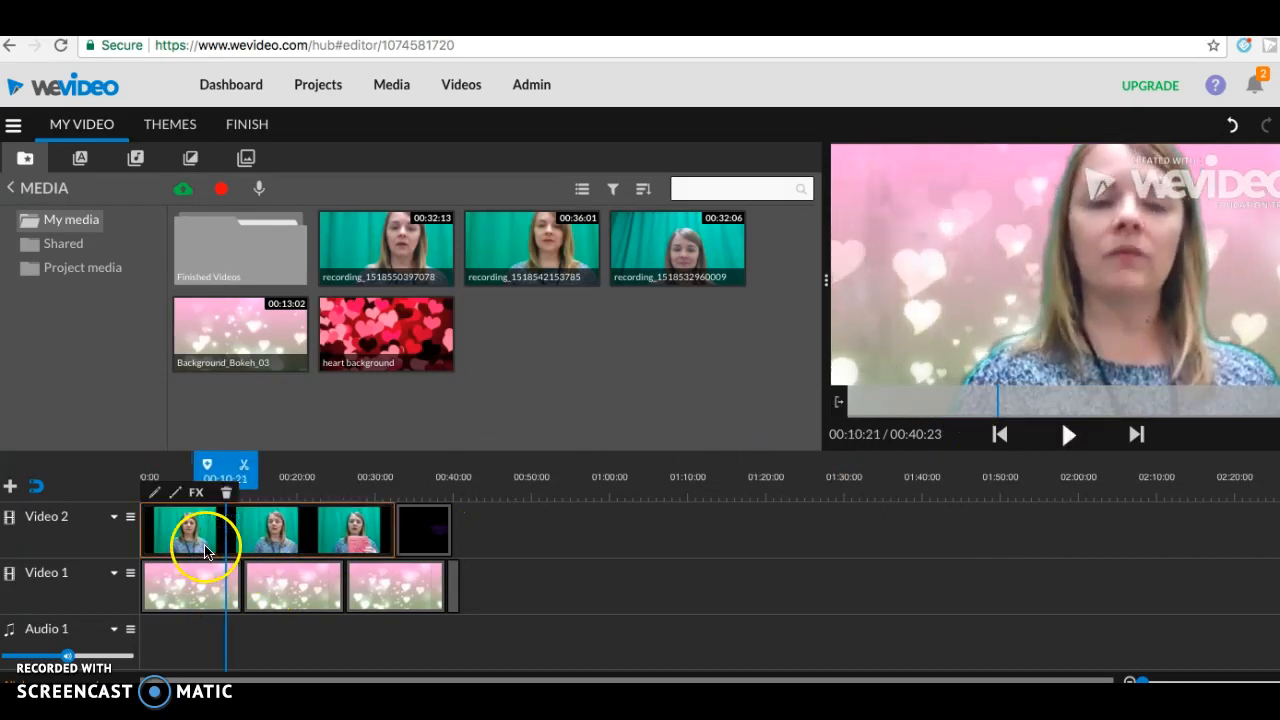
click(157, 494)
drag(706, 400, 784, 417)
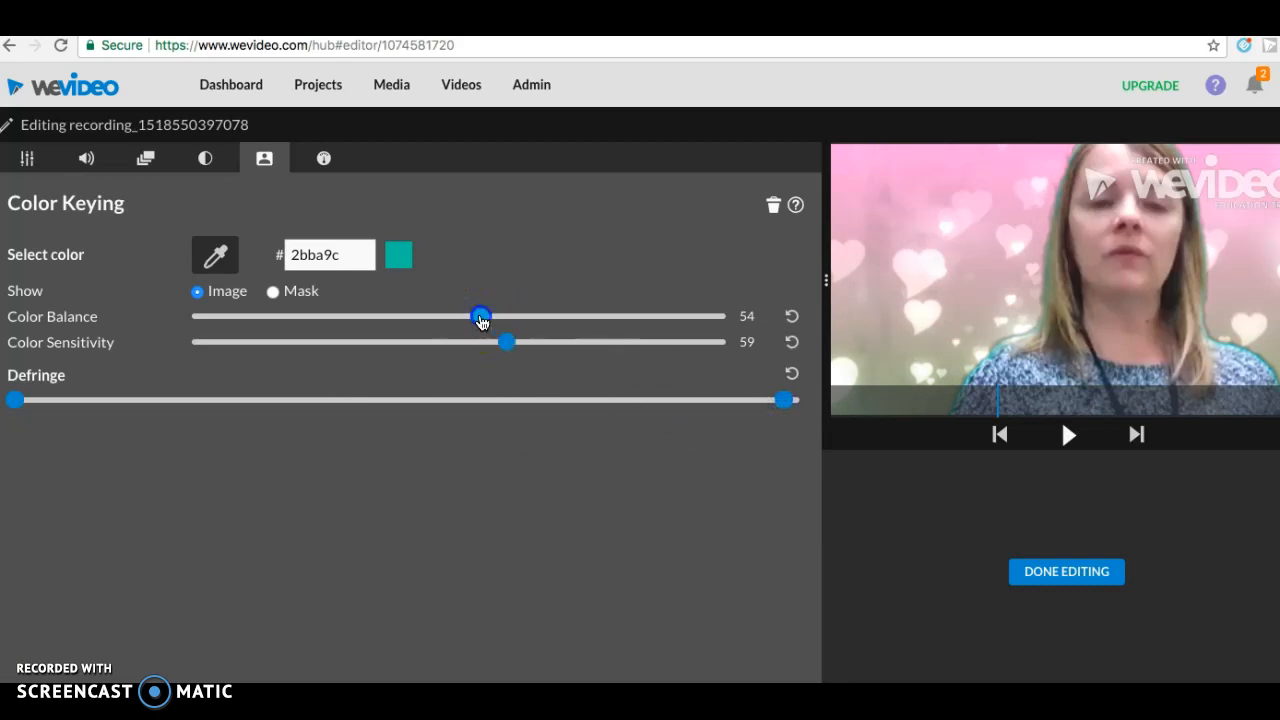
right_click(539, 318)
click(560, 316)
drag(539, 312, 583, 316)
click(1036, 562)
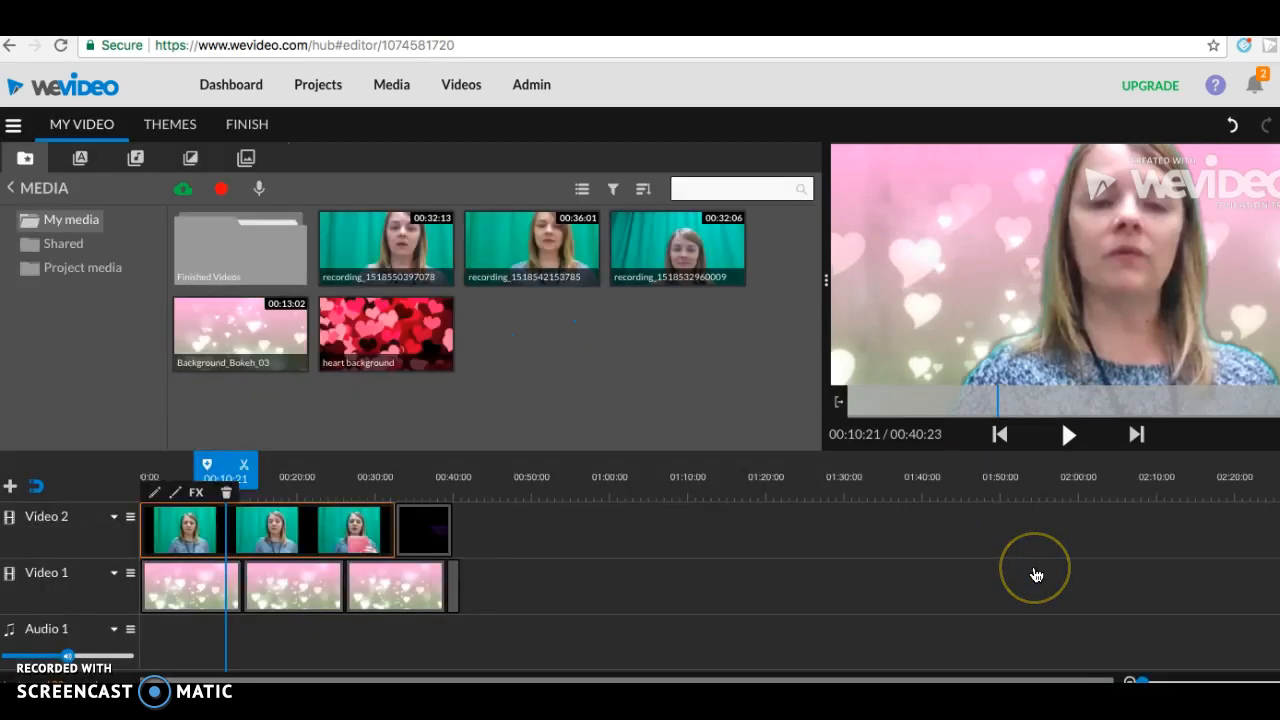
Play back a short part of the adjusted recording and save the edit.
key(space)
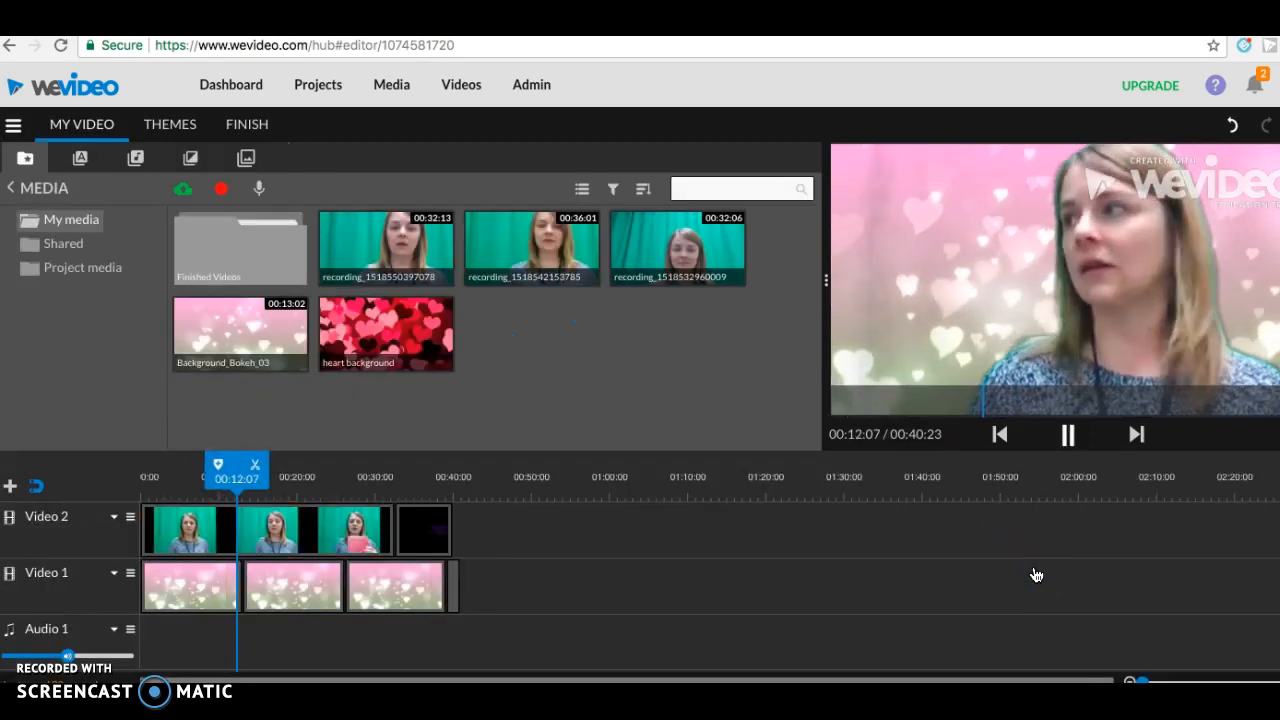
key(space)
click(531, 563)
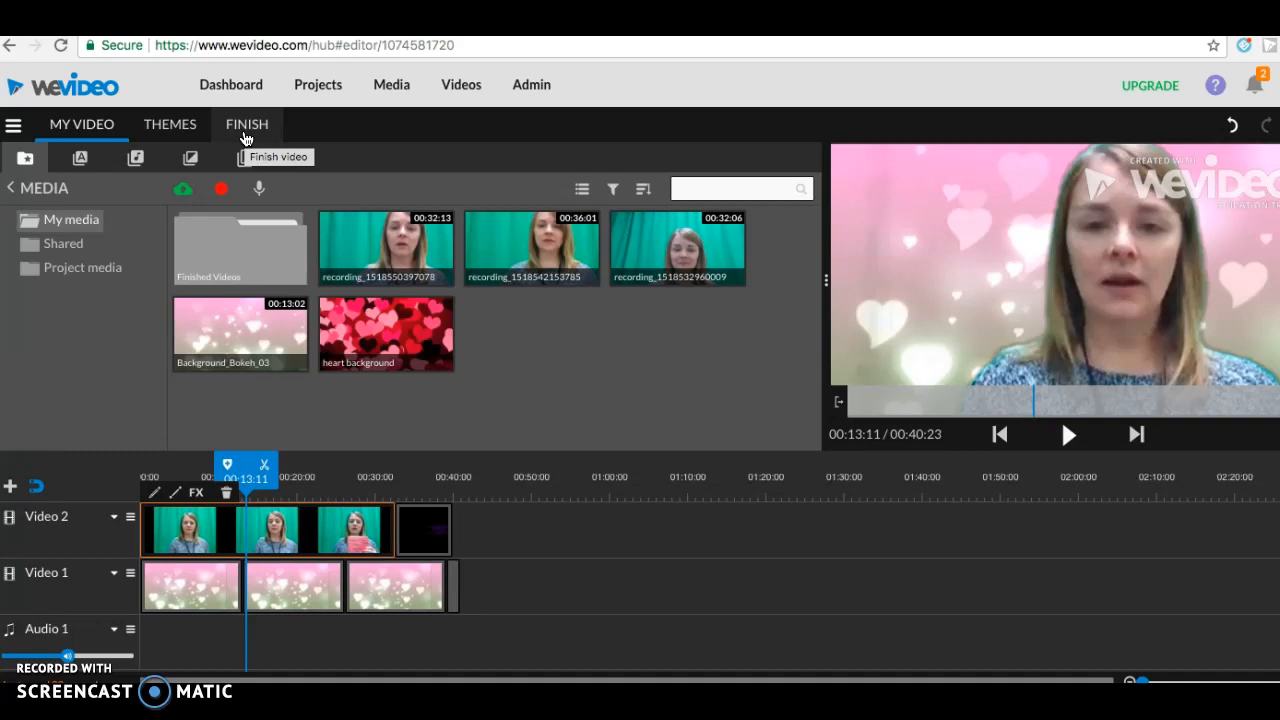
click(13, 124)
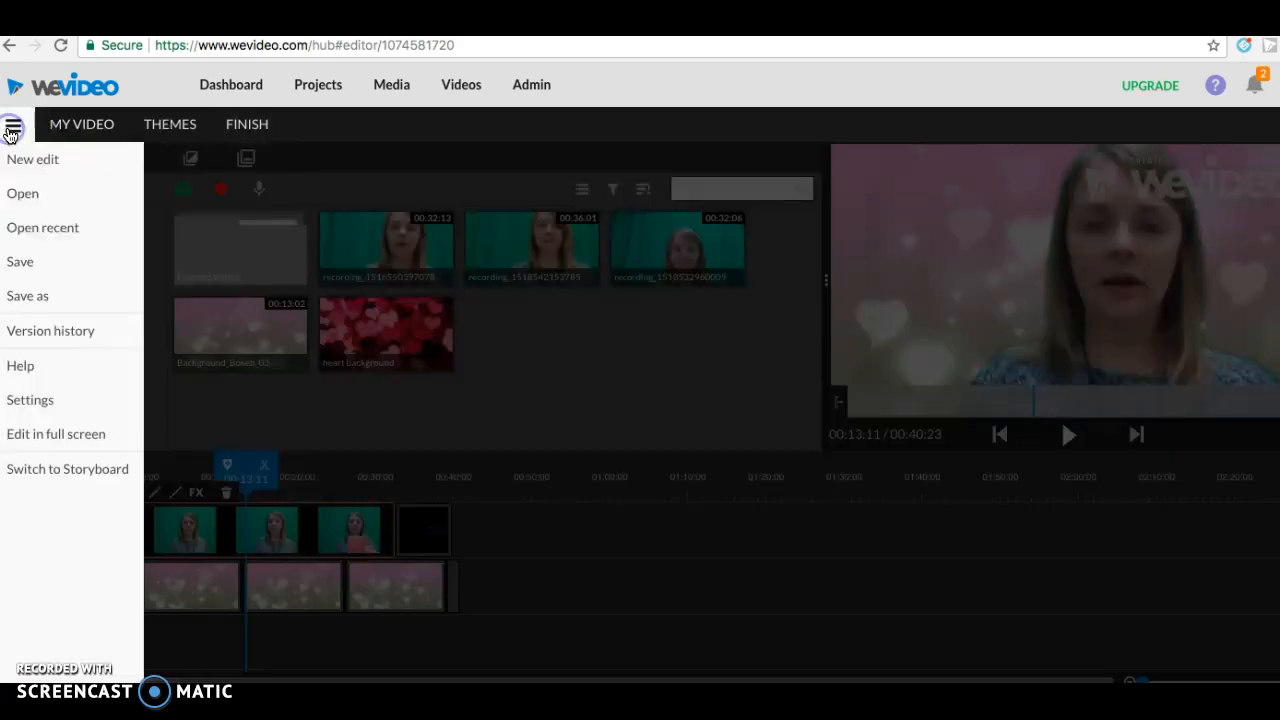
click(25, 261)
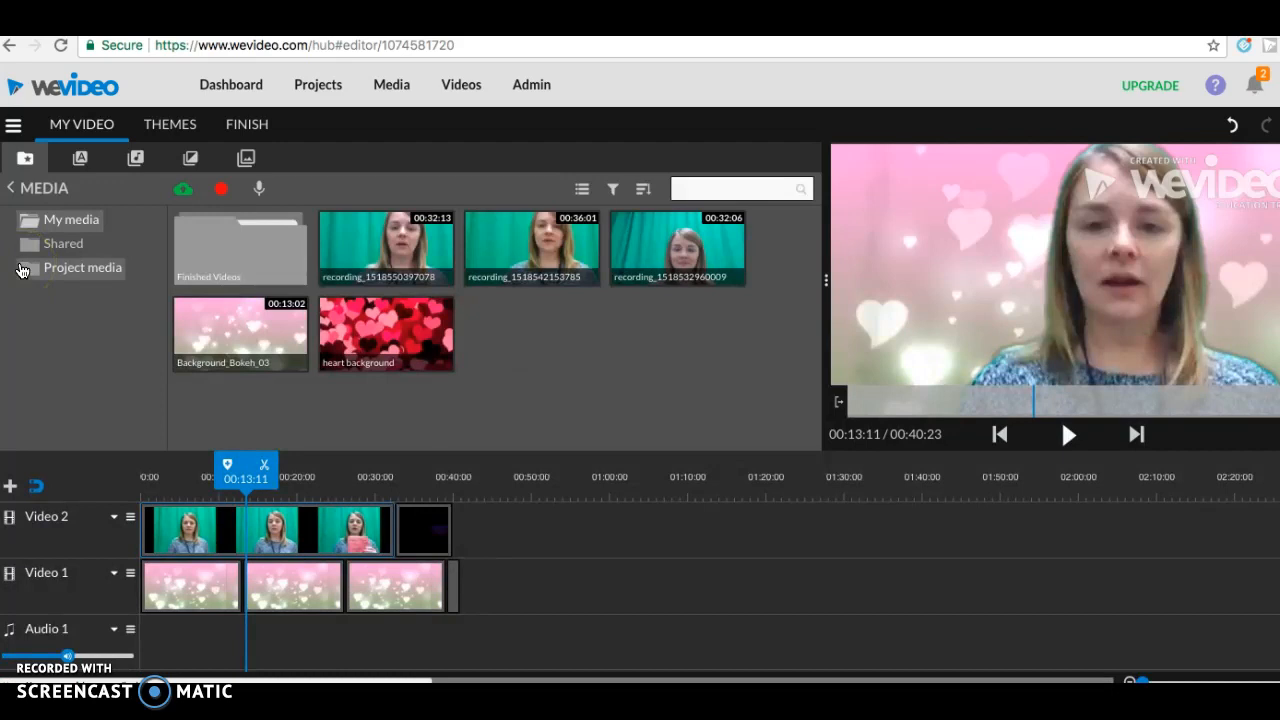
Start finishing the video, title it "Final Video" and choose the 720p HD quality.
click(236, 129)
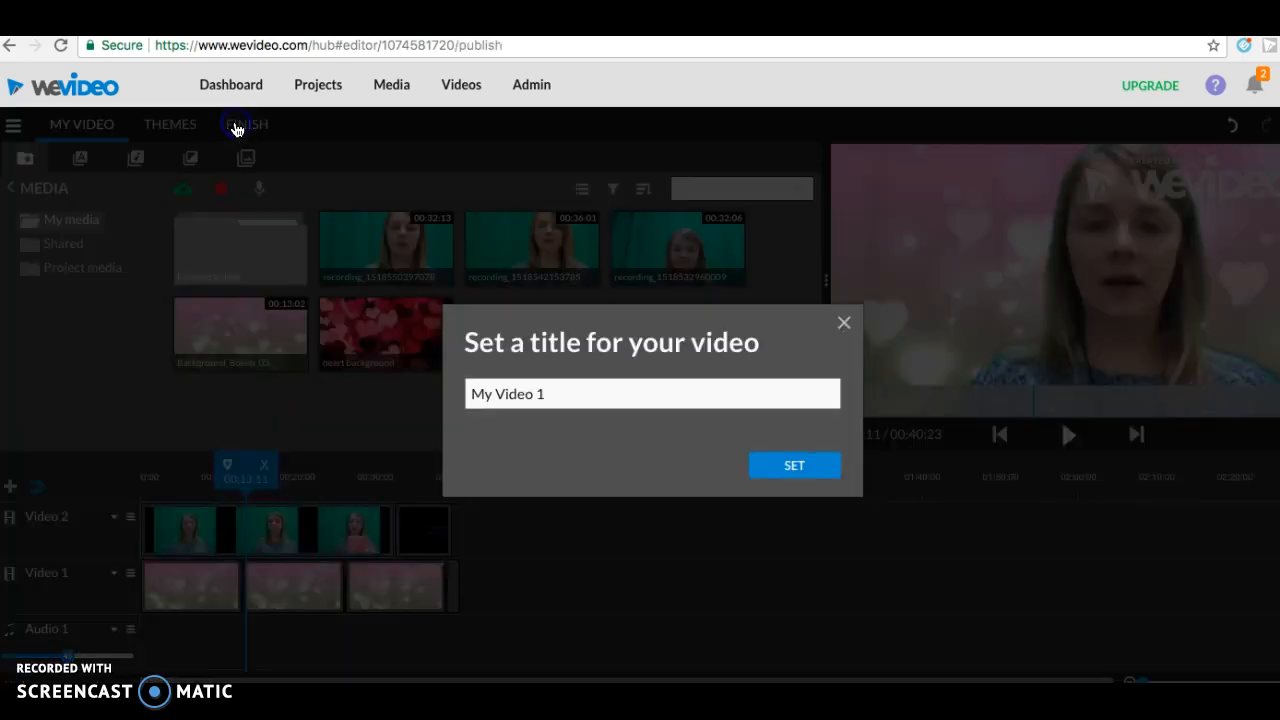
triple_click(568, 386)
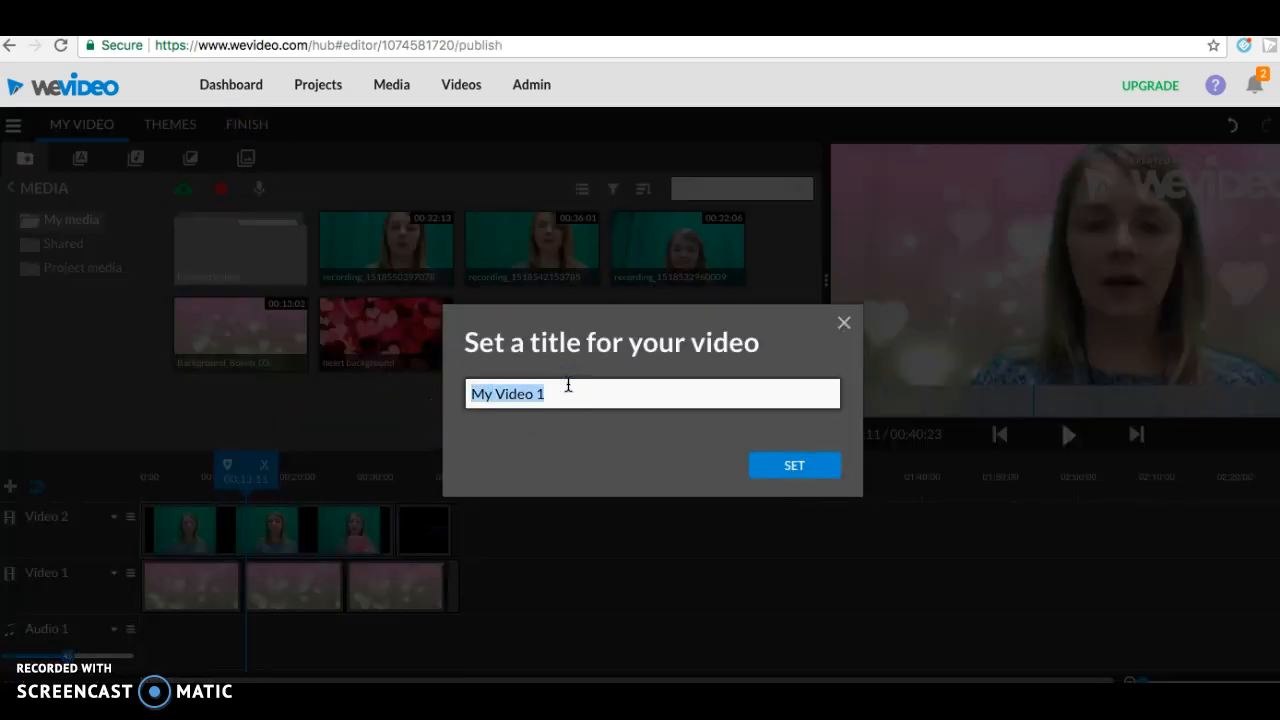
text(Final Video)
click(785, 468)
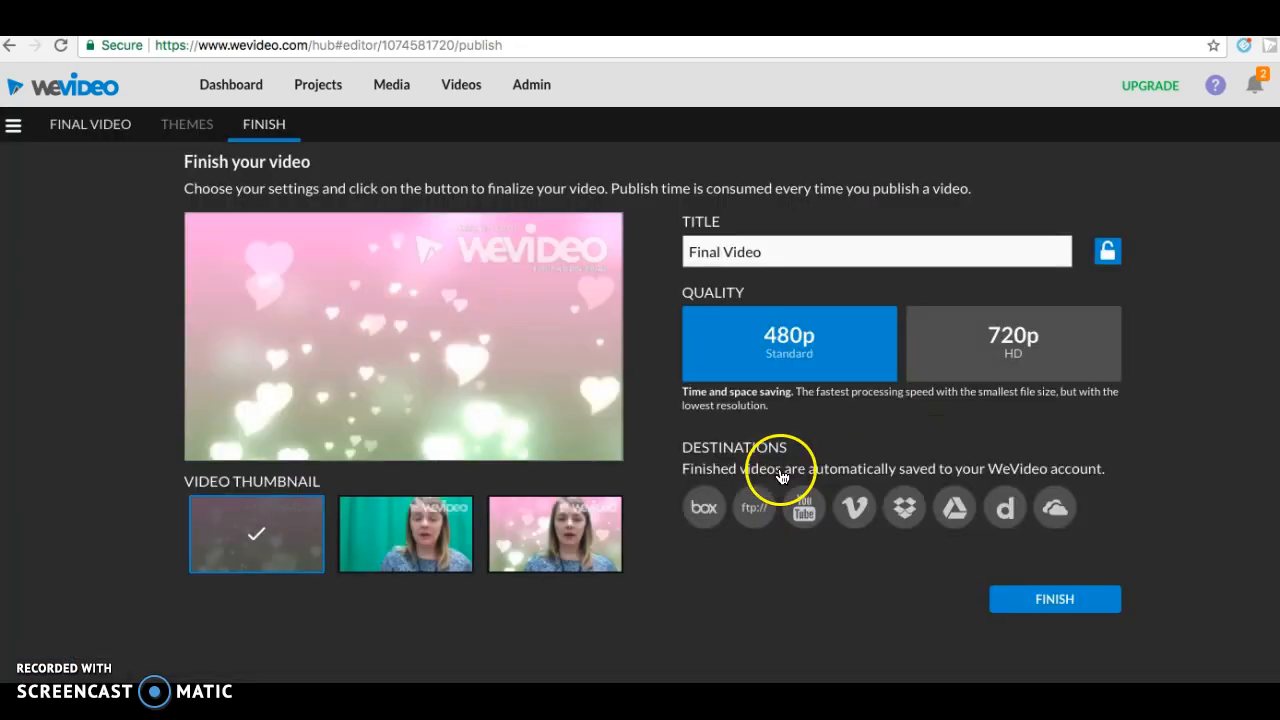
click(968, 347)
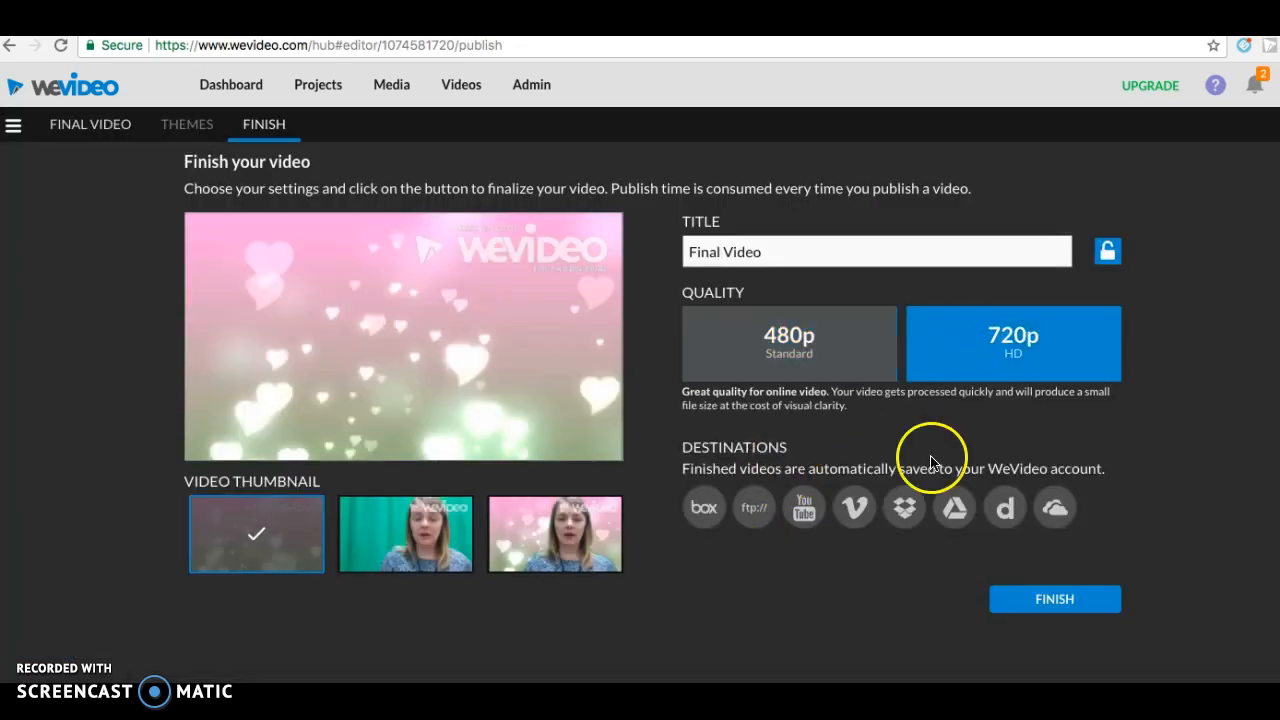